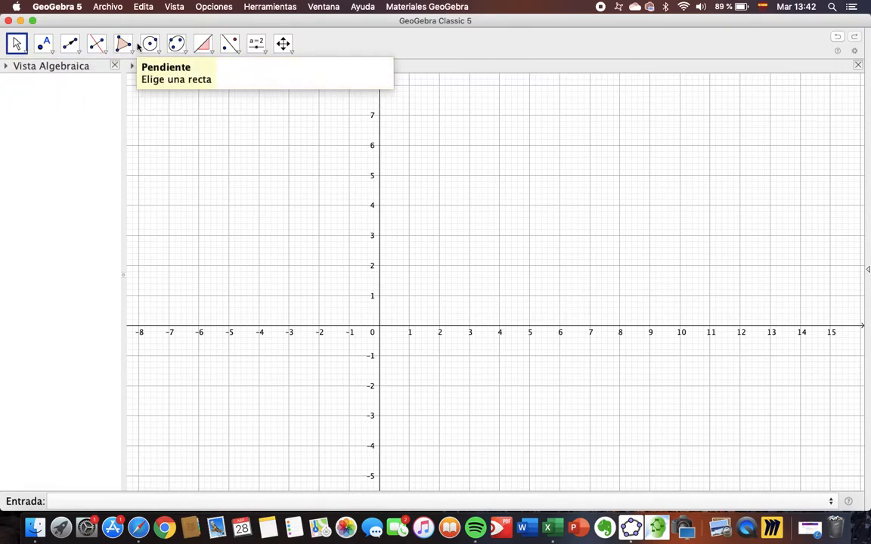
# Look through the tool groups for moving, points, lines, perpendiculars and parallels, polygons, conics and measurements
pyautogui.click(25, 49)
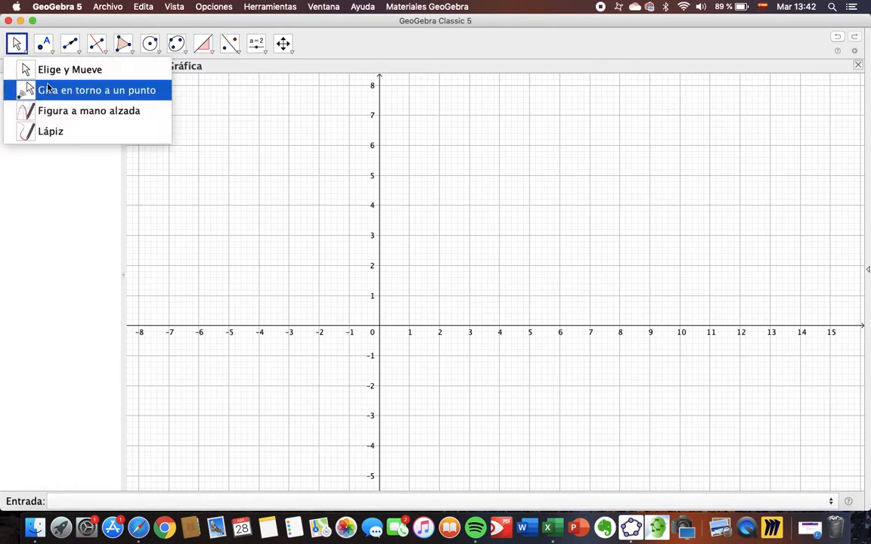
pyautogui.moveTo(43, 45)
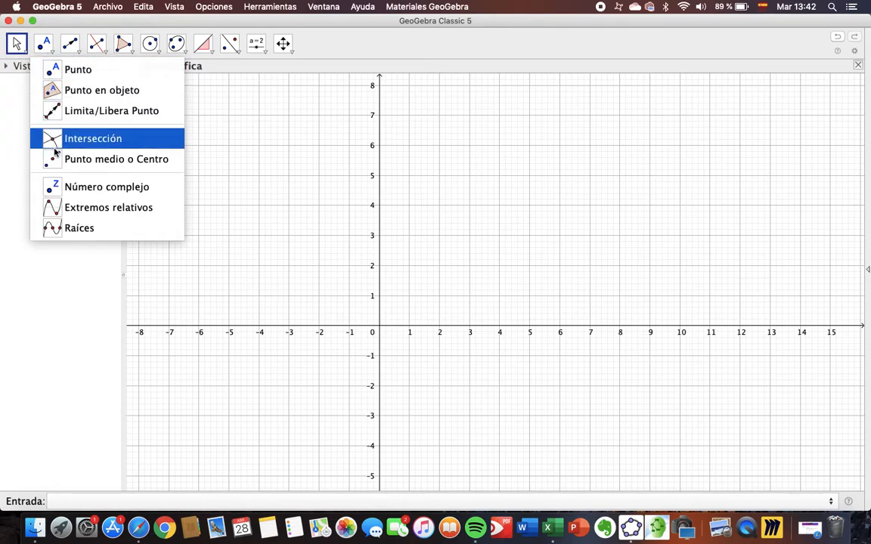
pyautogui.moveTo(74, 52)
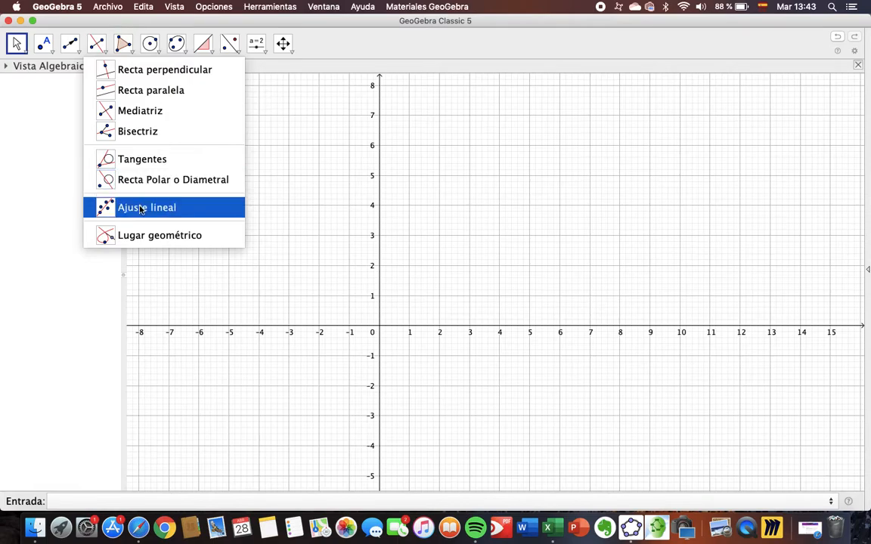
pyautogui.click(79, 52)
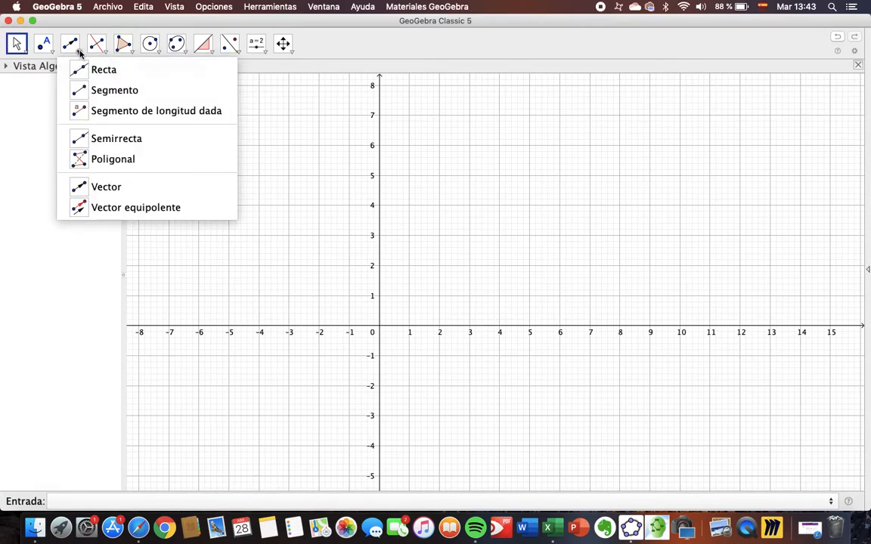
pyautogui.click(97, 48)
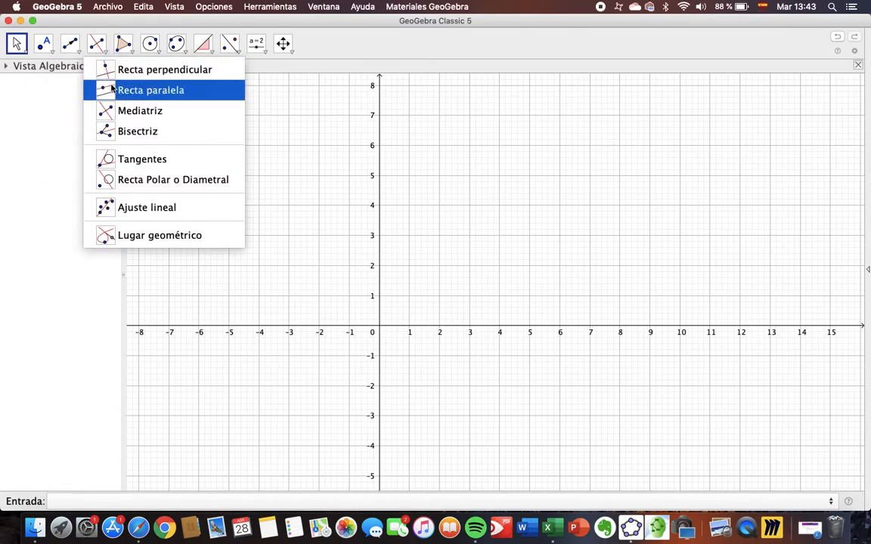
pyautogui.click(79, 50)
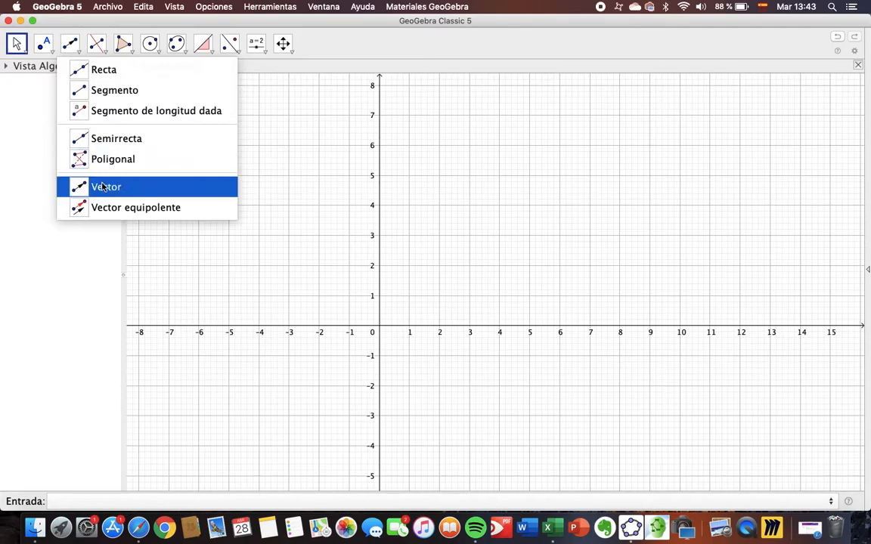
pyautogui.click(127, 46)
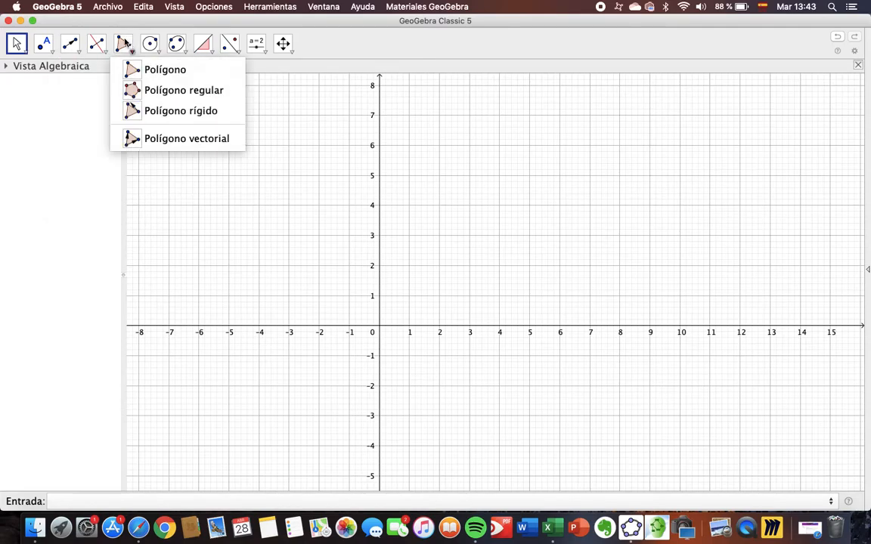
pyautogui.moveTo(172, 39)
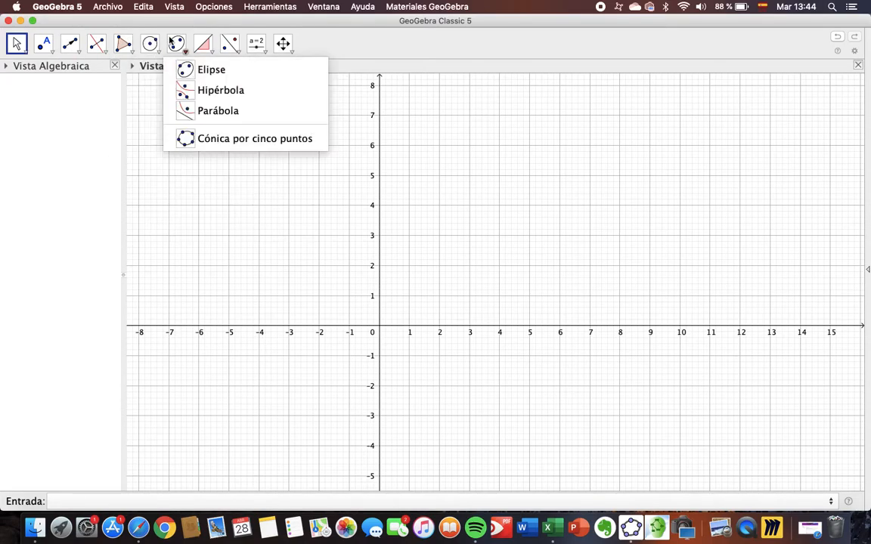
pyautogui.moveTo(204, 44)
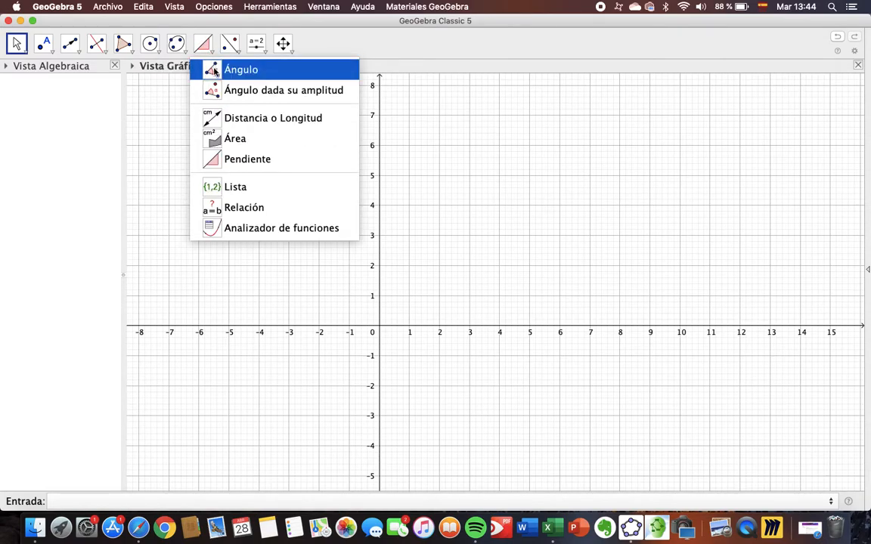
pyautogui.click(211, 69)
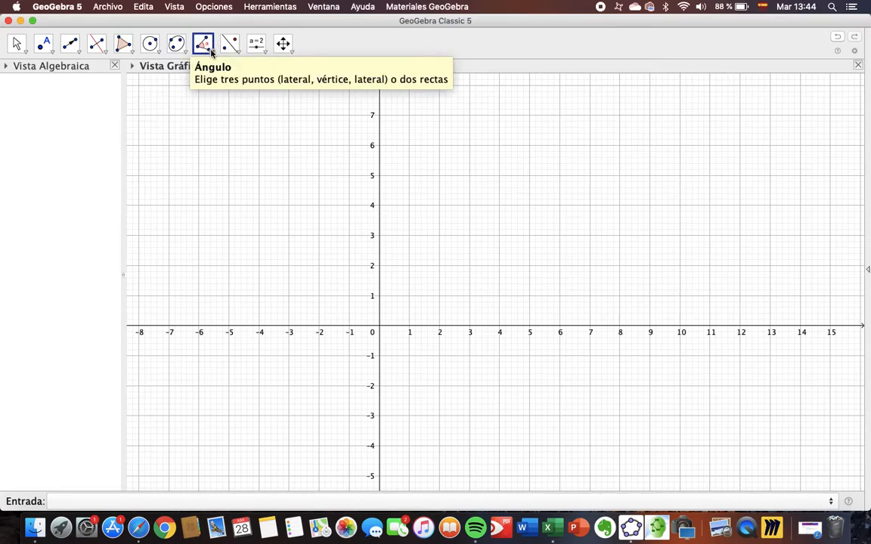
pyautogui.click(211, 50)
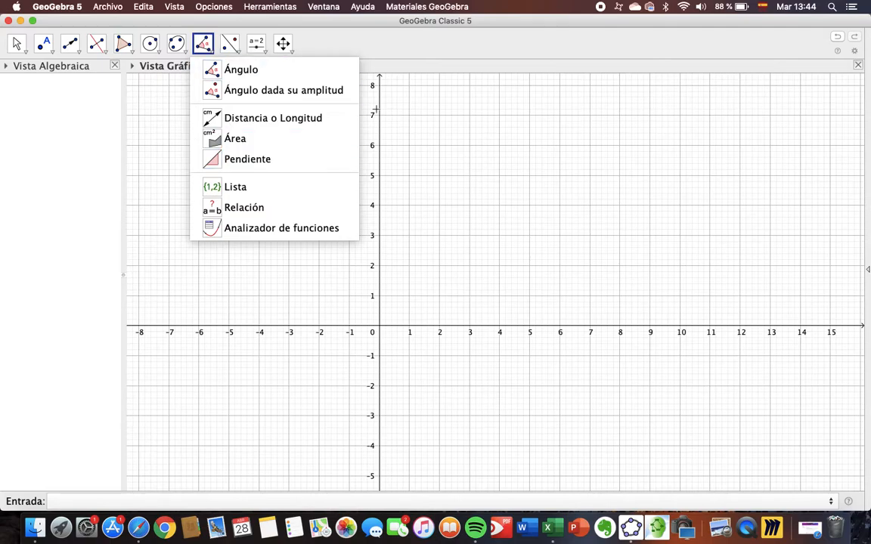
pyautogui.click(236, 51)
pyautogui.click(202, 48)
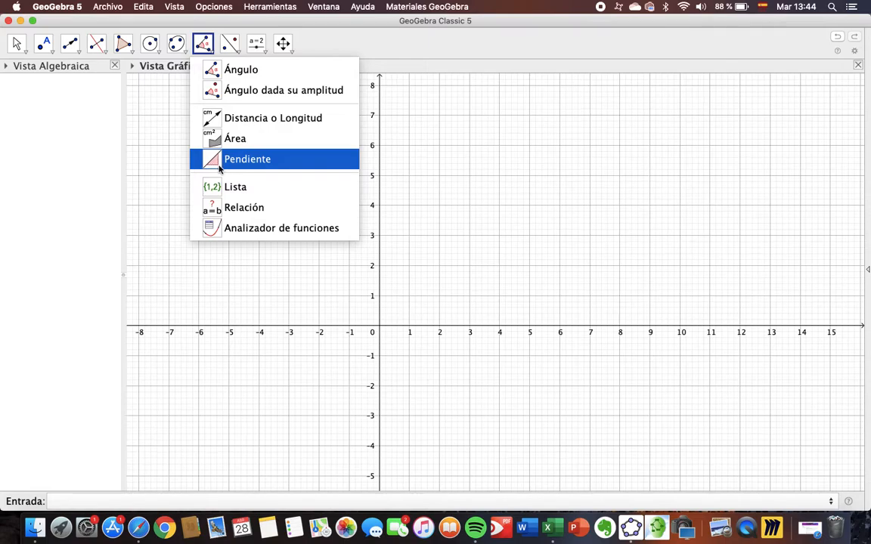
pyautogui.click(211, 311)
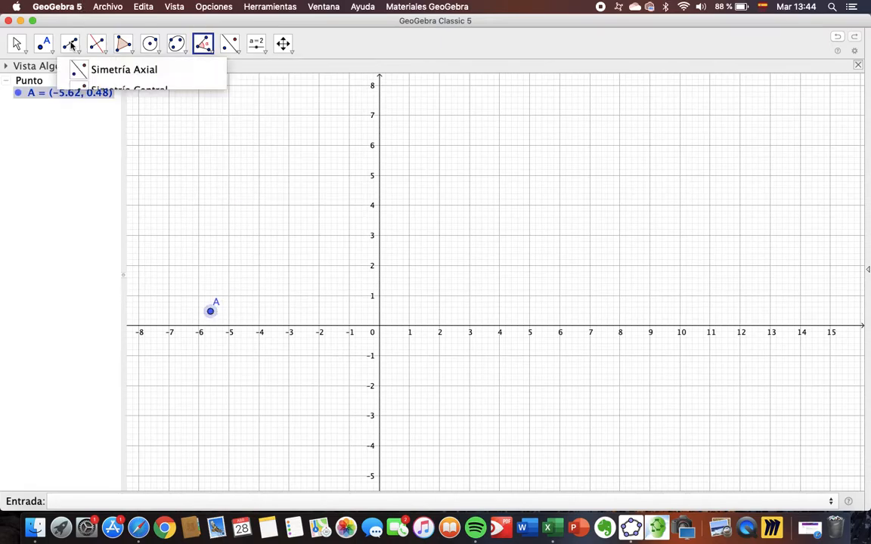
pyautogui.click(837, 37)
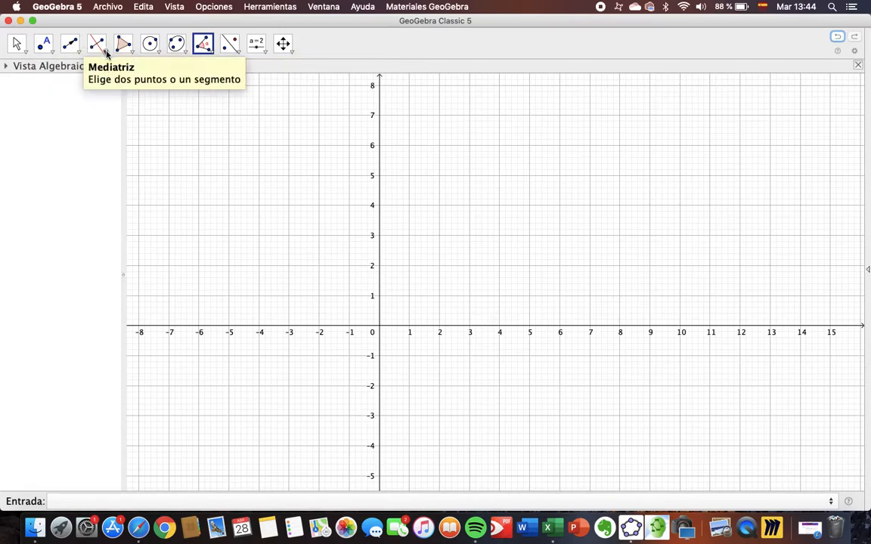
# Draw a line (Recta) through the points (1, 2) and (6, 5)
pyautogui.click(106, 52)
pyautogui.click(75, 51)
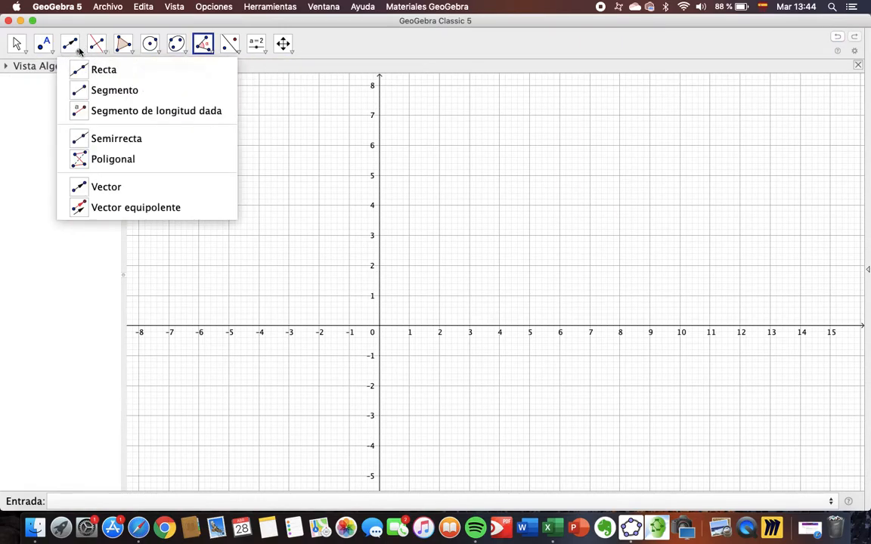
pyautogui.click(80, 69)
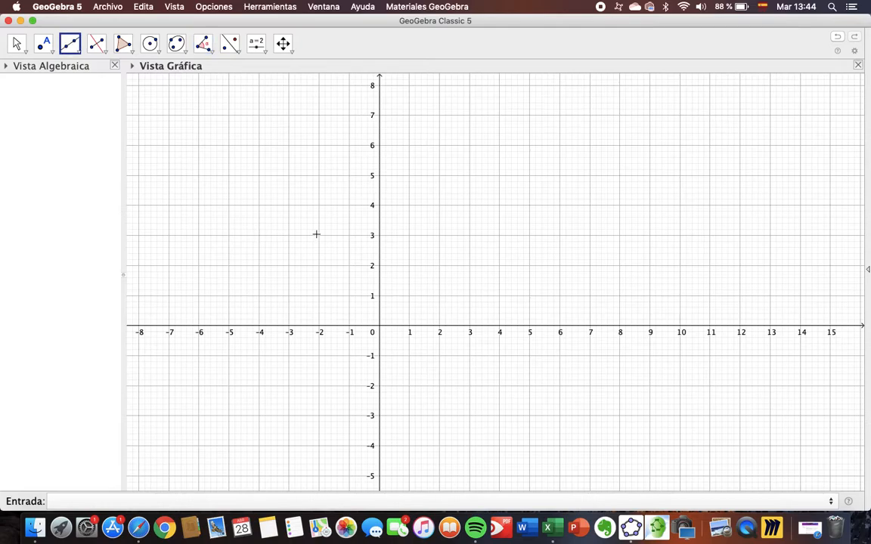
pyautogui.click(410, 266)
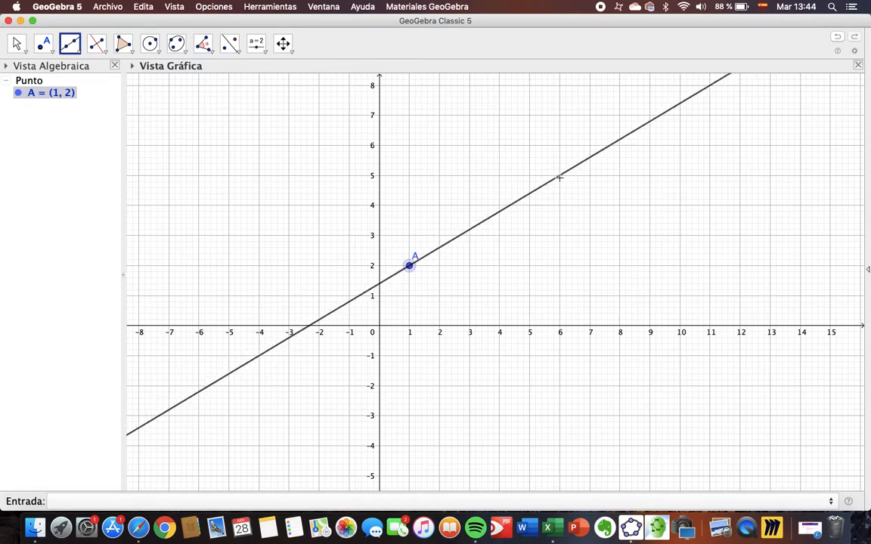
pyautogui.click(559, 176)
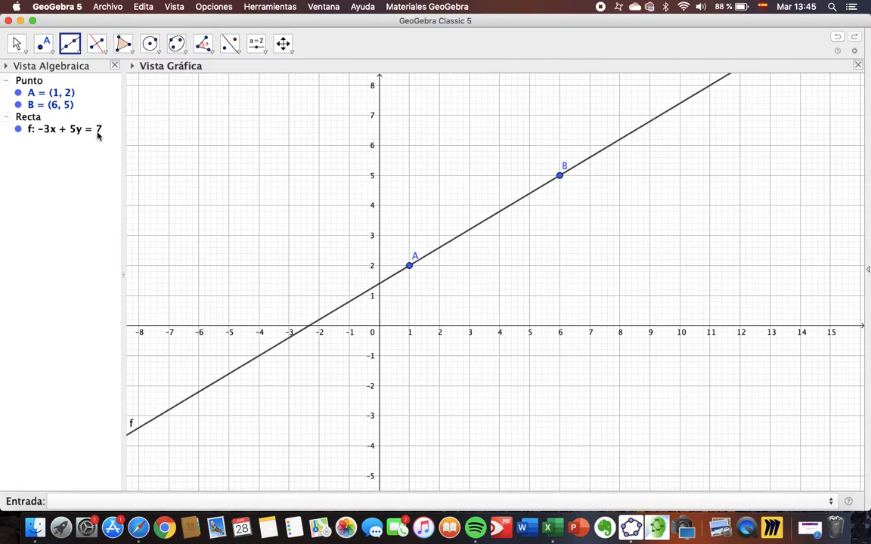
# Create a vector from point A to point B on the line
pyautogui.moveTo(96, 137)
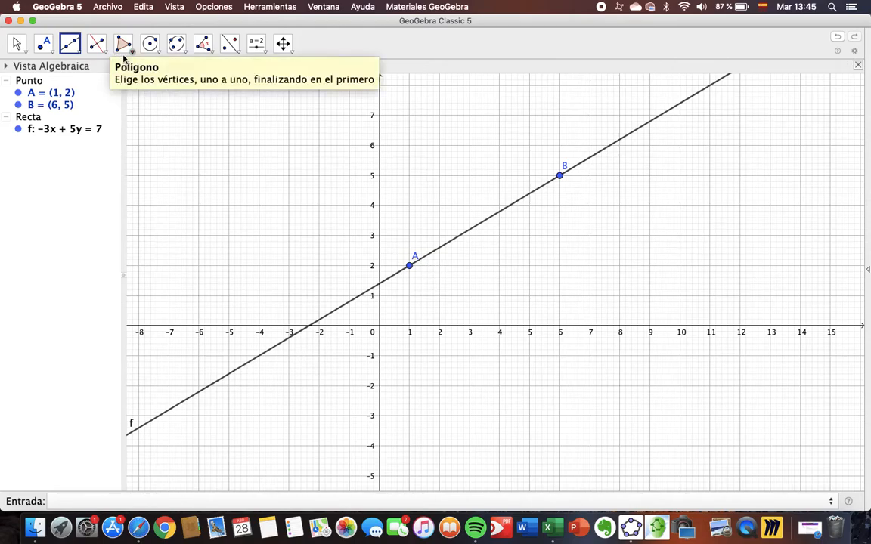
pyautogui.click(81, 55)
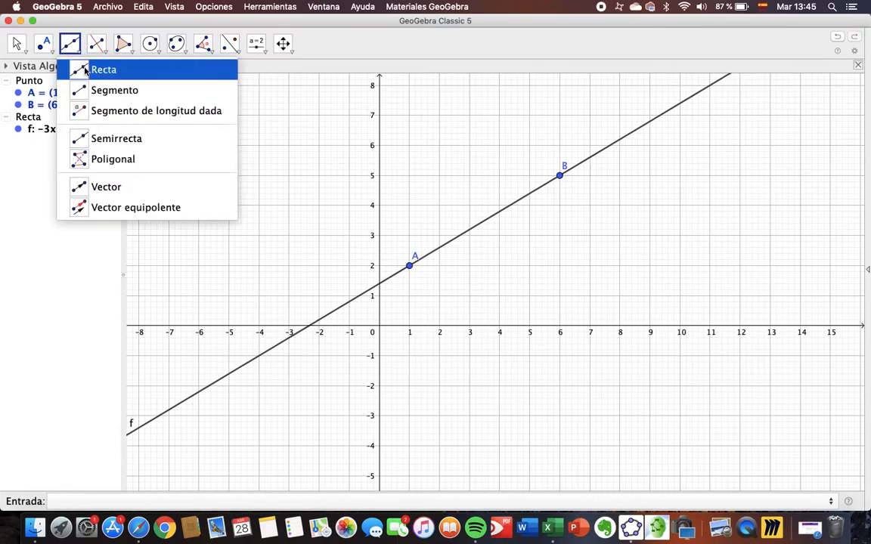
pyautogui.click(91, 187)
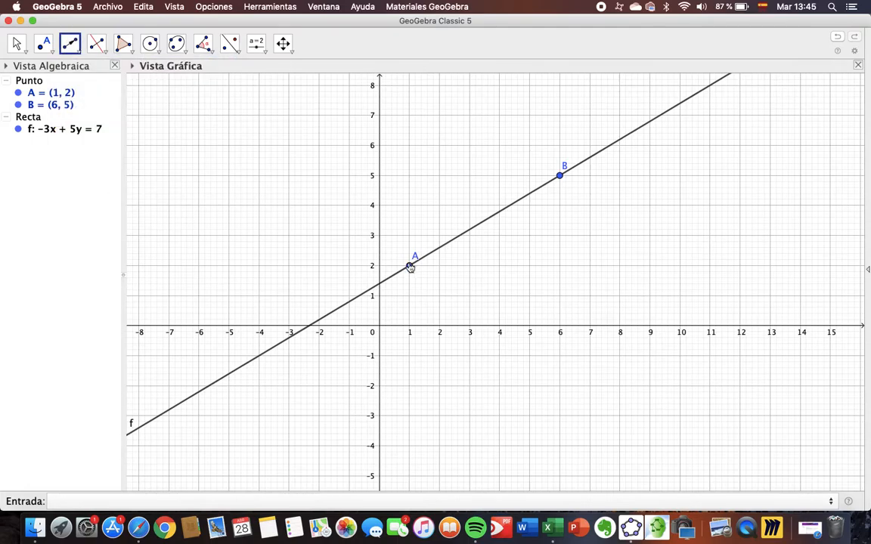
pyautogui.click(410, 266)
pyautogui.click(562, 179)
pyautogui.click(561, 179)
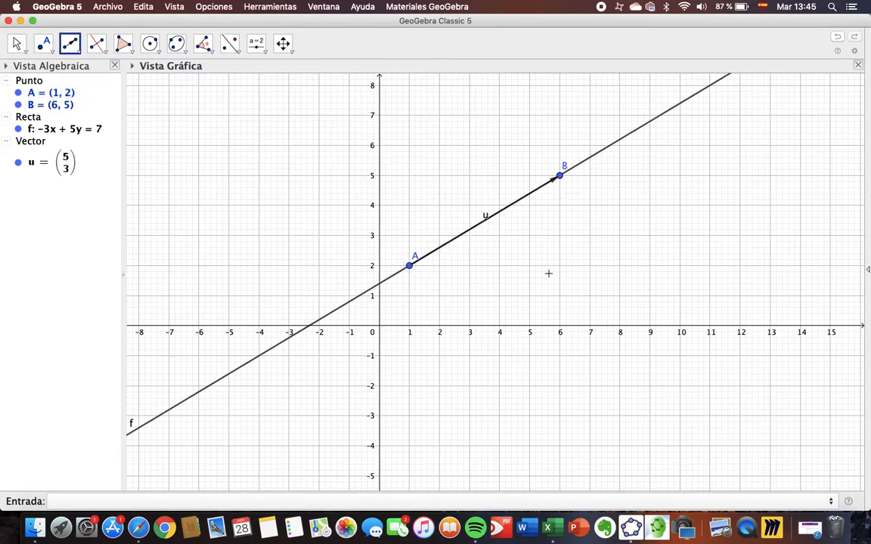
# Hide and redisplay the line through A and B twice to view the vector on its own
pyautogui.click(19, 130)
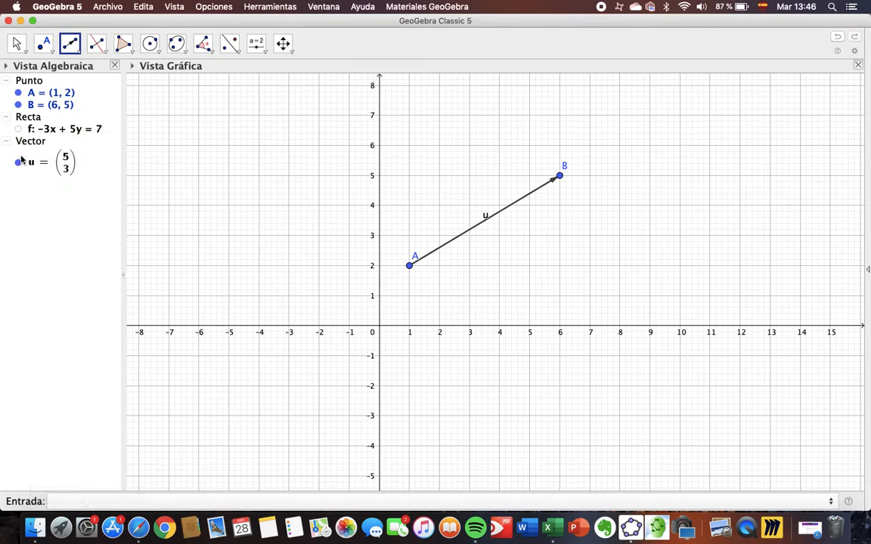
pyautogui.click(19, 130)
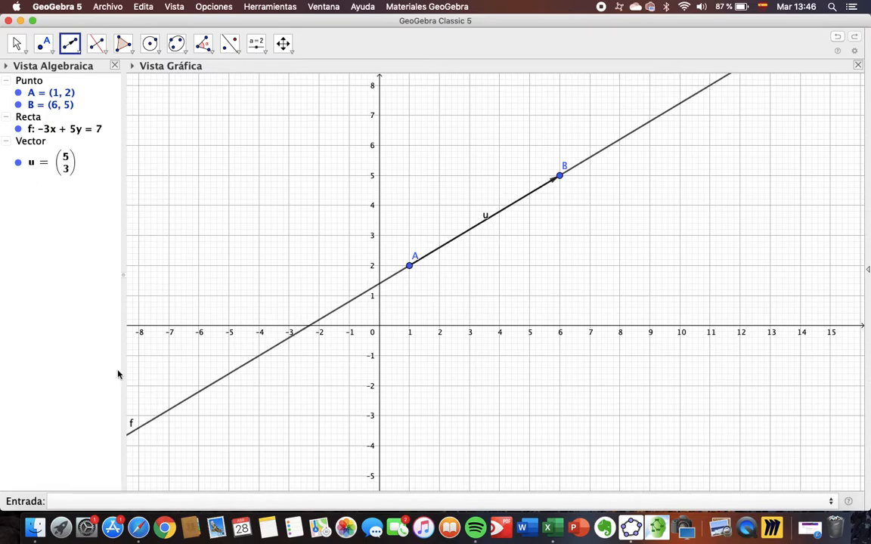
pyautogui.click(18, 130)
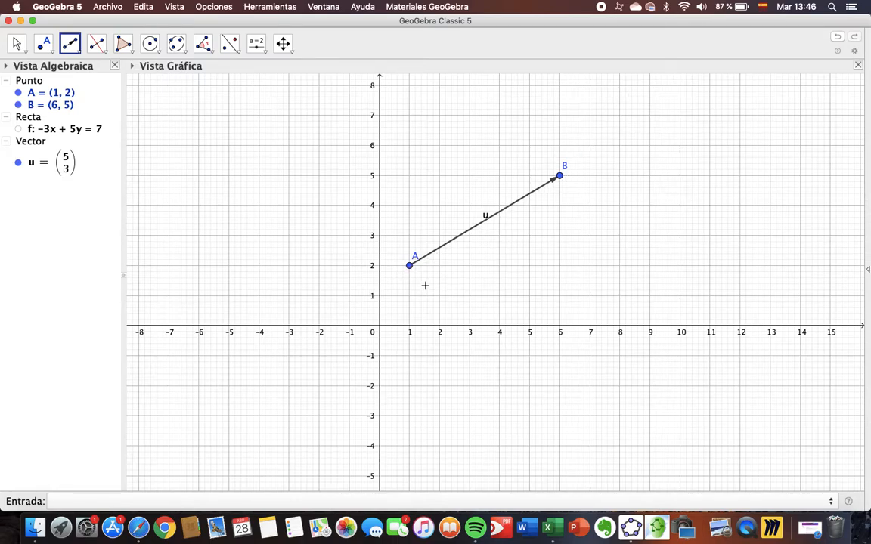
pyautogui.click(18, 129)
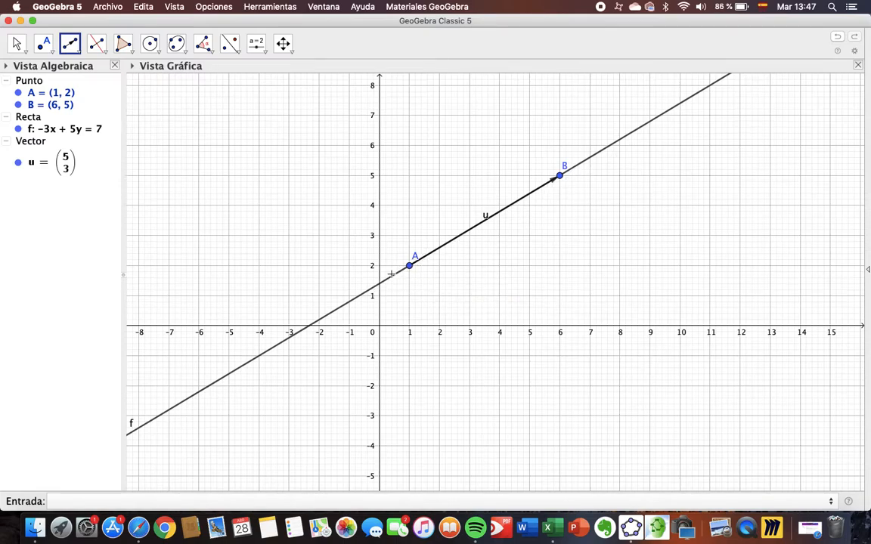
# Construct the line perpendicular to line f through point A (Recta perpendicular)
pyautogui.click(79, 52)
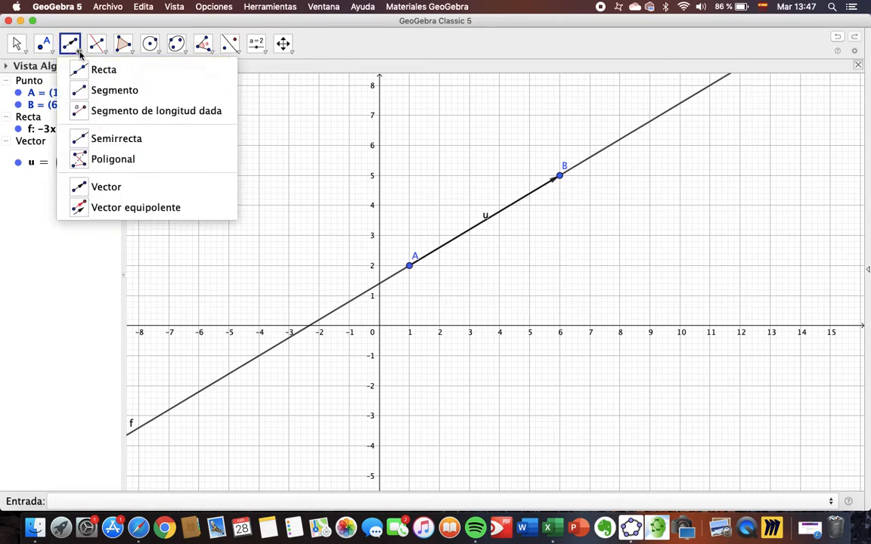
pyautogui.click(104, 53)
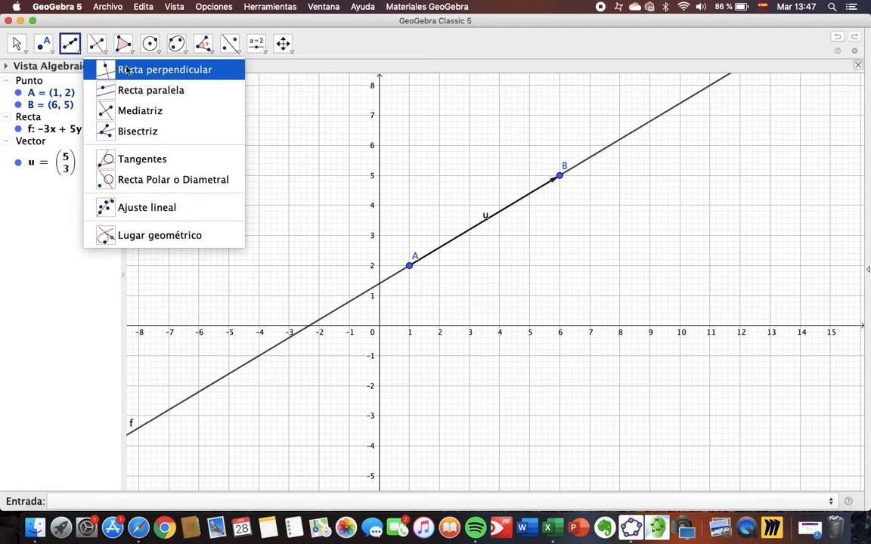
pyautogui.click(127, 70)
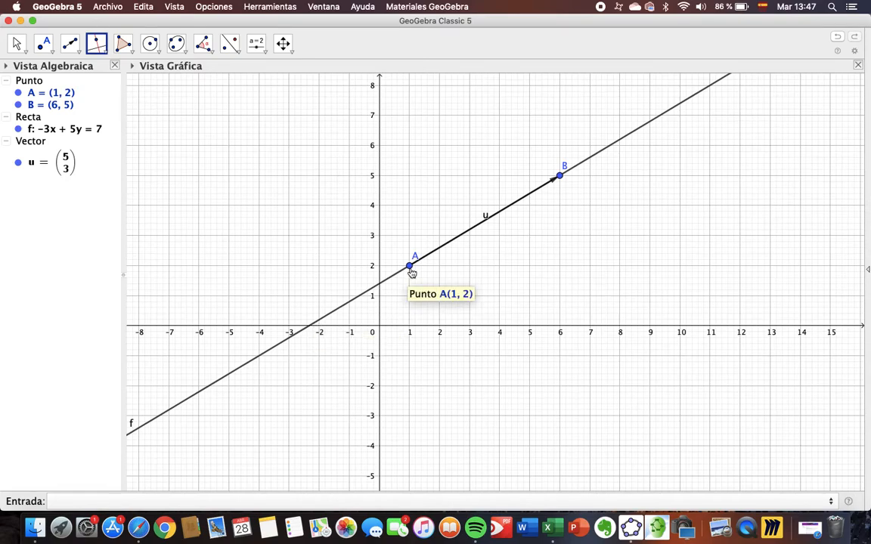
pyautogui.click(103, 45)
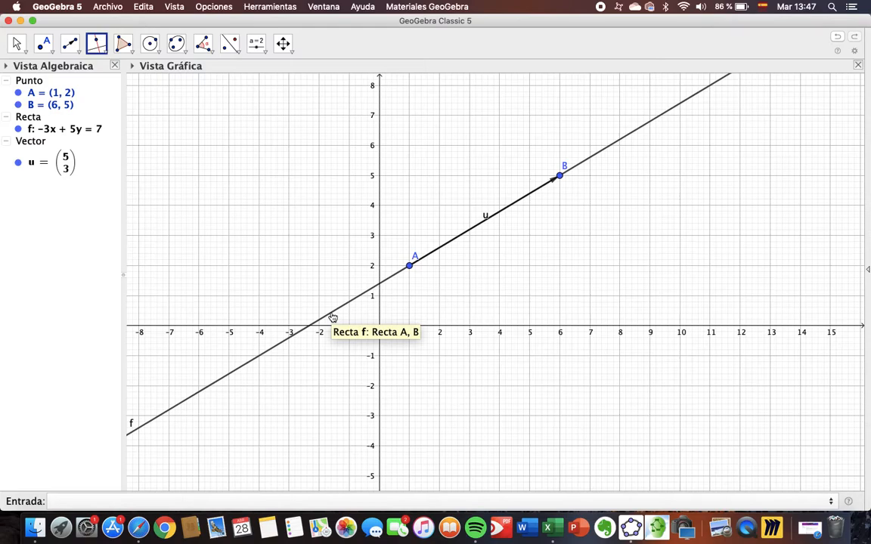
pyautogui.click(332, 317)
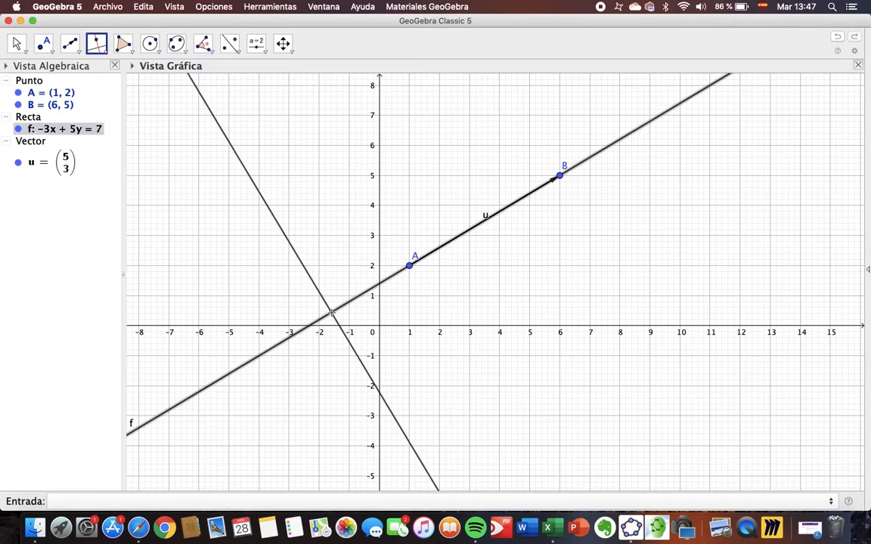
pyautogui.click(410, 266)
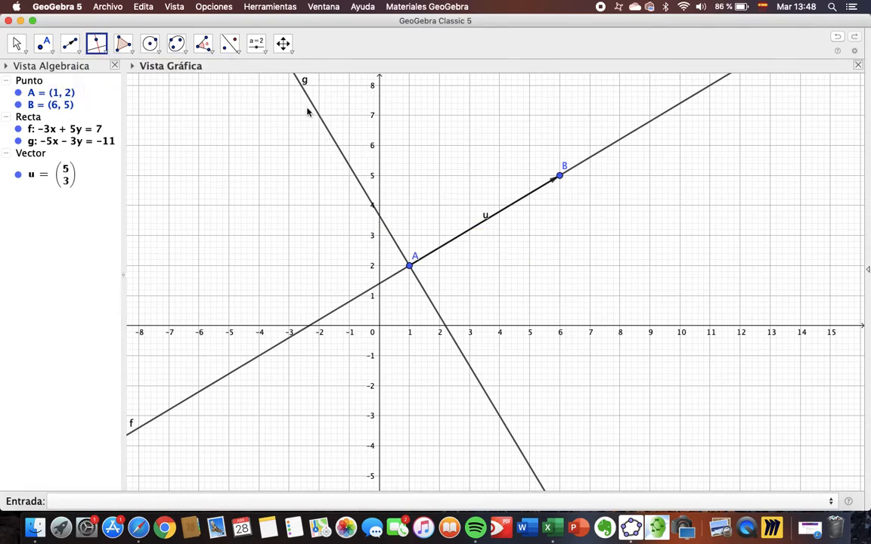
# Create a vector from point A to (-2, 7) on the perpendicular line, and hide that perpendicular line
pyautogui.click(70, 43)
pyautogui.click(409, 267)
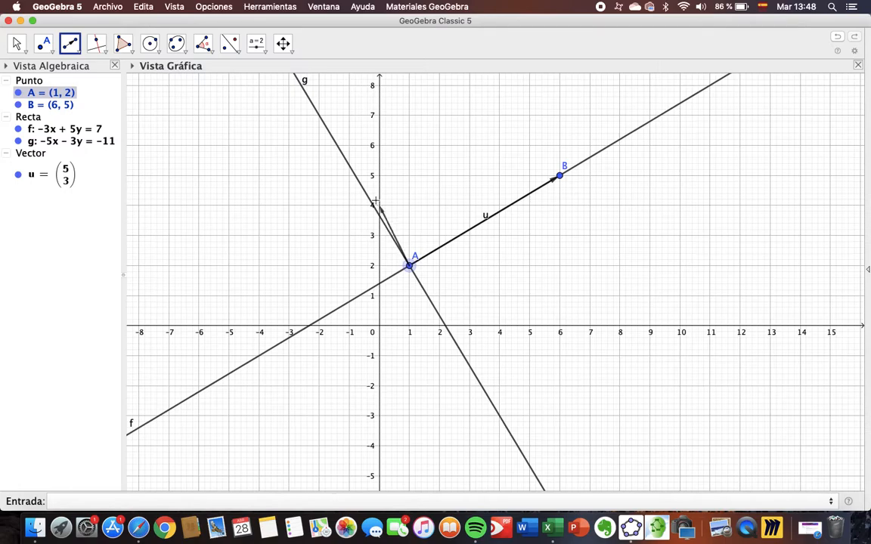
pyautogui.click(320, 117)
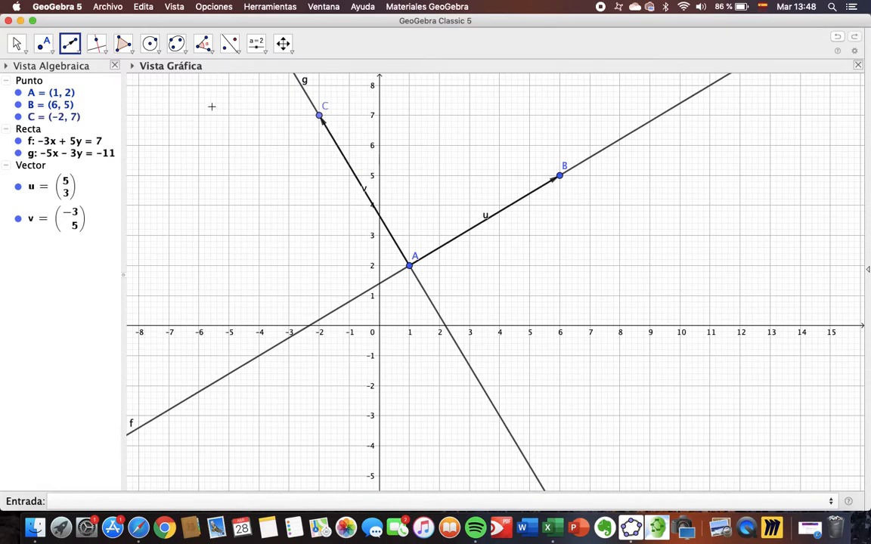
pyautogui.click(18, 152)
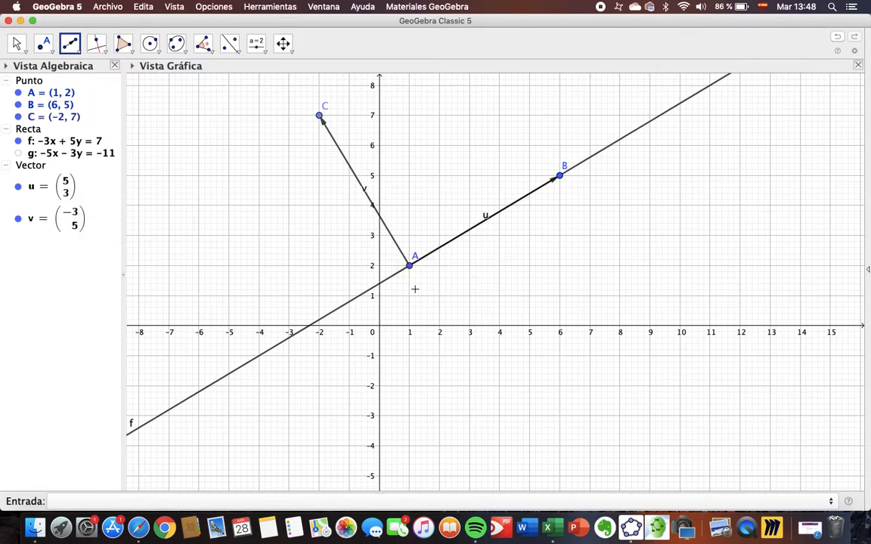
# Hide and redisplay line f, and toggle the perpendicular line g, leaving both lines displayed
pyautogui.click(19, 141)
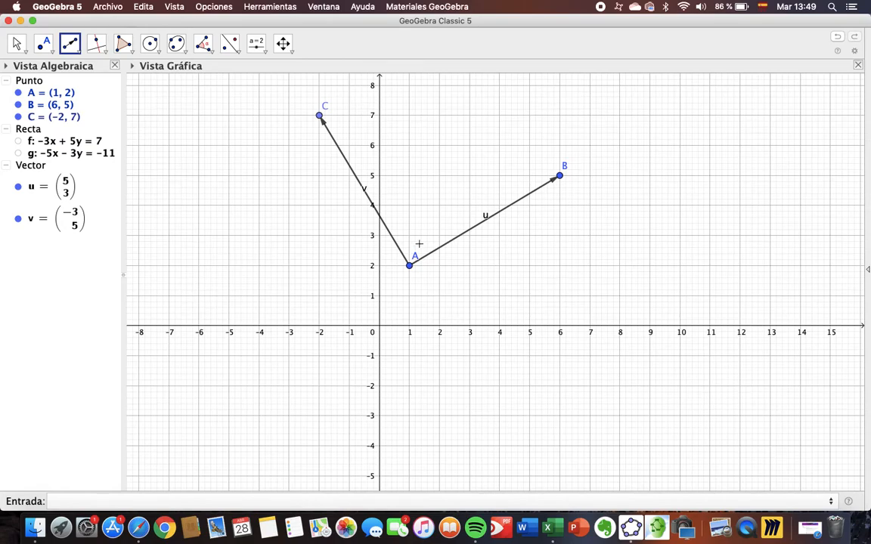
pyautogui.click(18, 141)
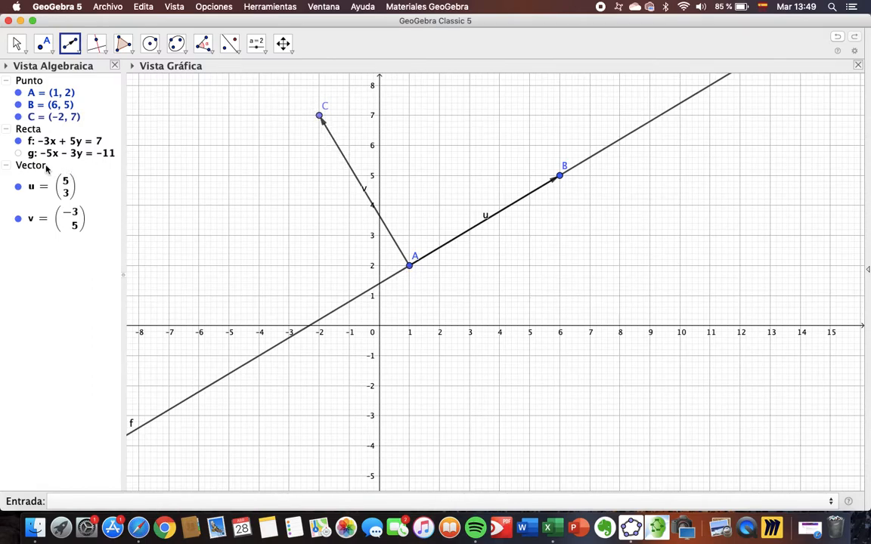
pyautogui.click(19, 153)
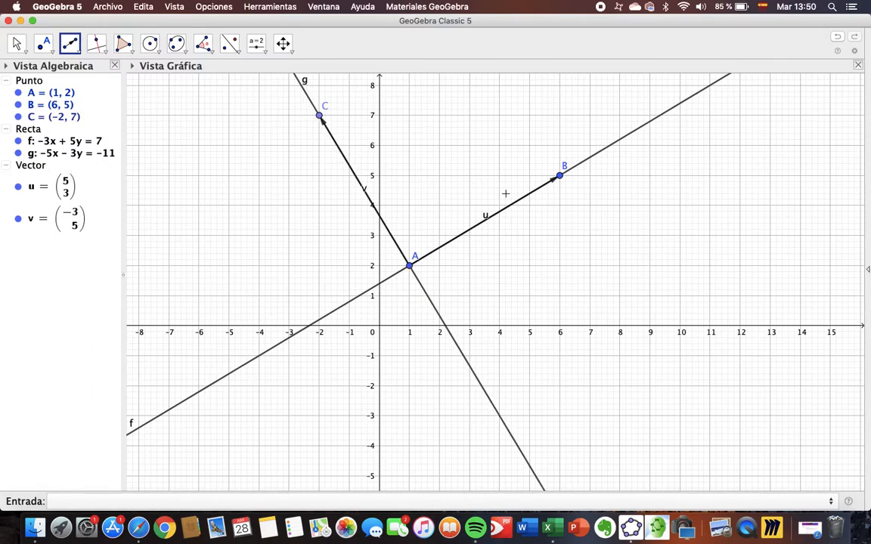
pyautogui.click(18, 153)
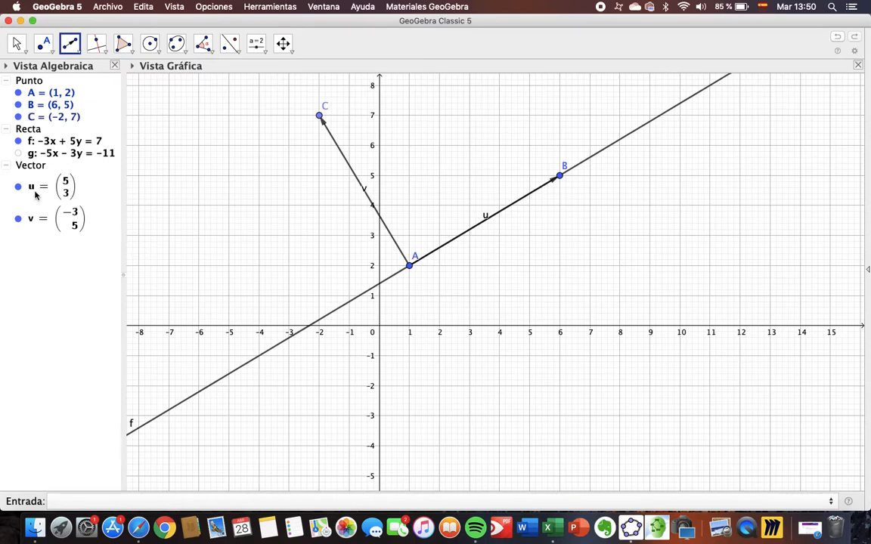
pyautogui.click(18, 153)
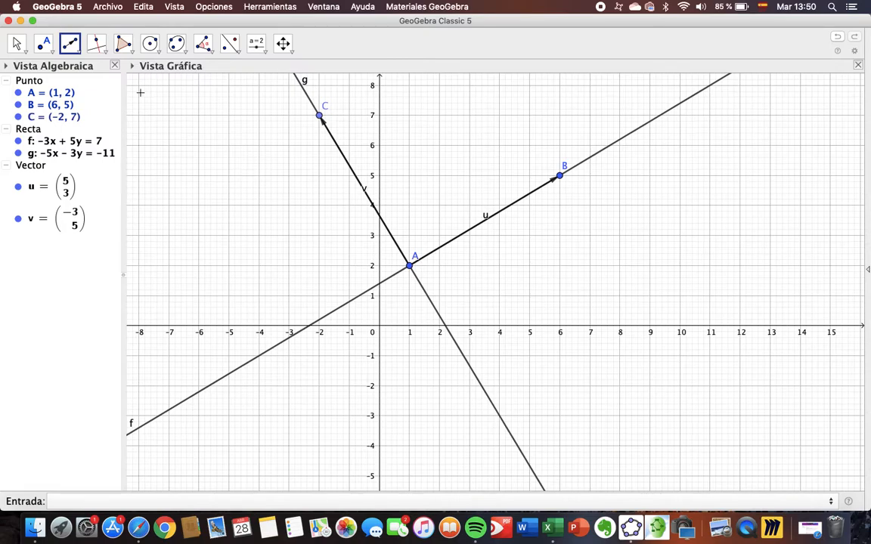
# Construct the line parallel to f through a new point at (4, -3) on line g (Recta paralela)
pyautogui.click(103, 51)
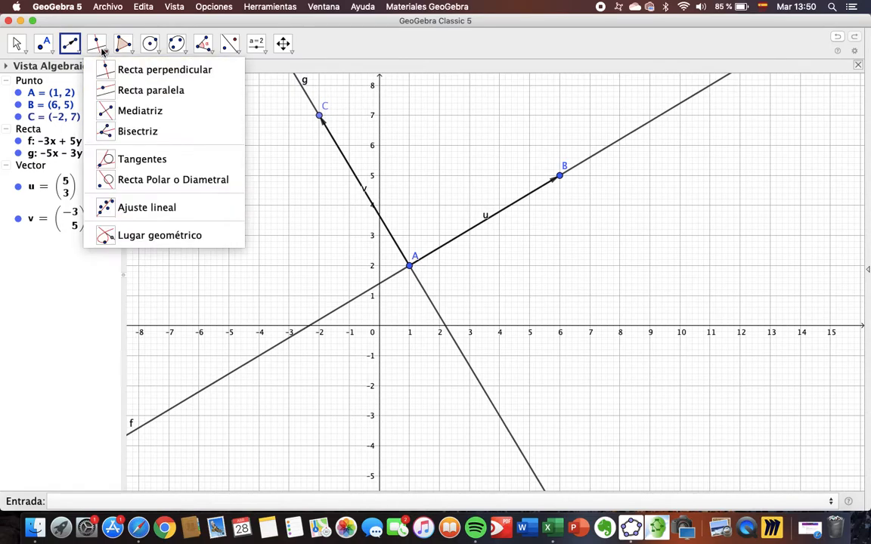
pyautogui.click(121, 93)
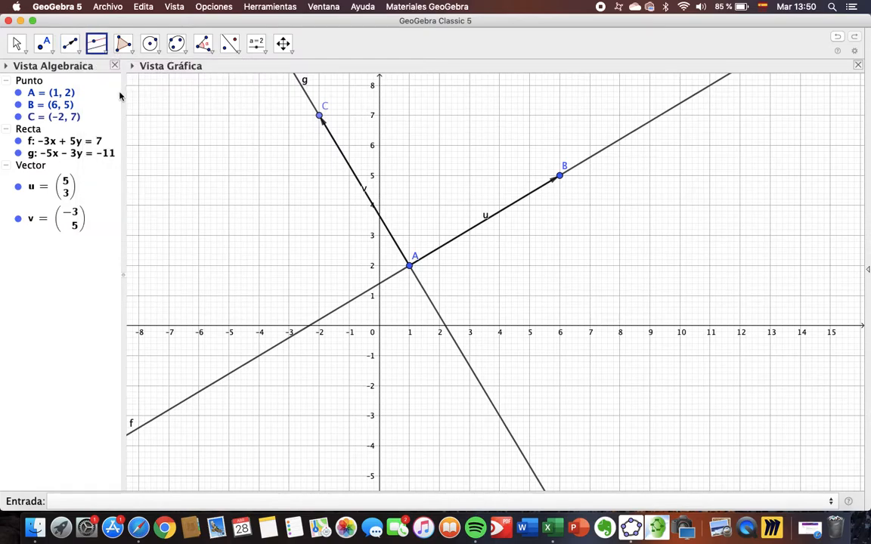
pyautogui.click(353, 297)
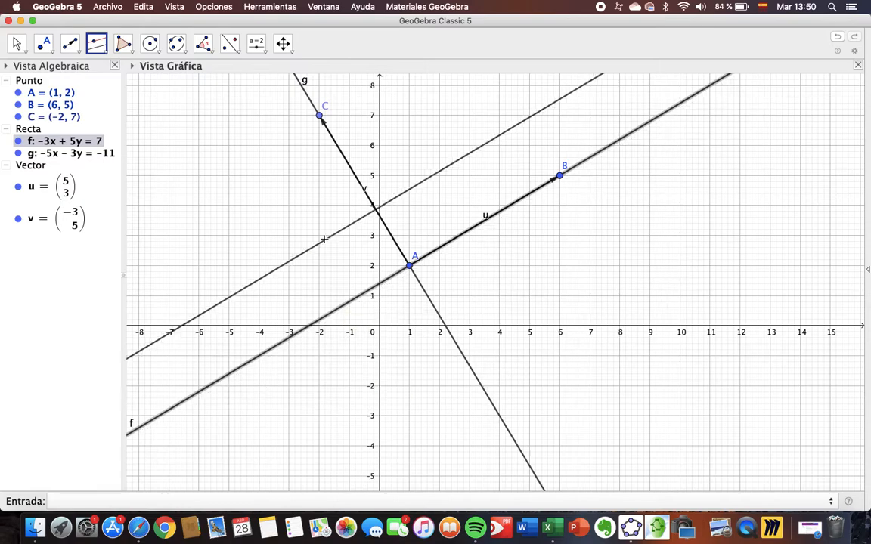
pyautogui.click(499, 417)
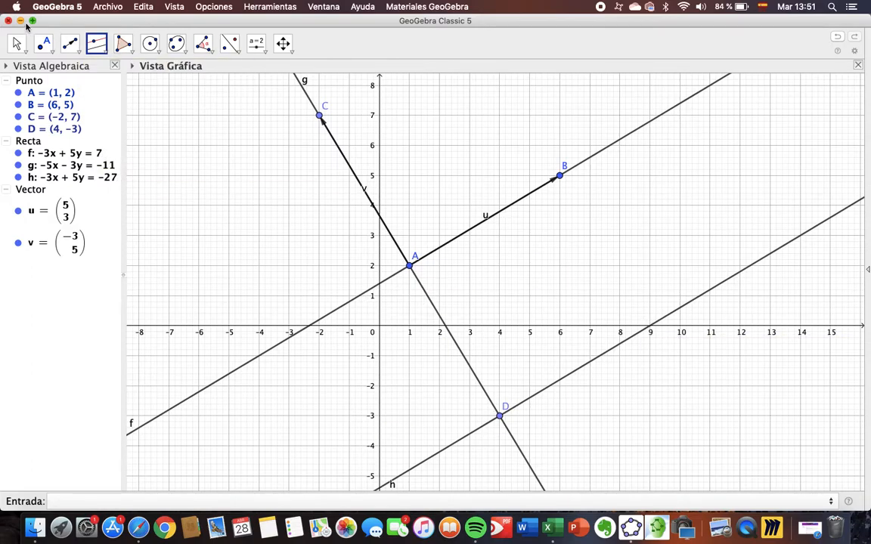
# Create a vector from point D to (9, 0) on the parallel line h
pyautogui.click(69, 43)
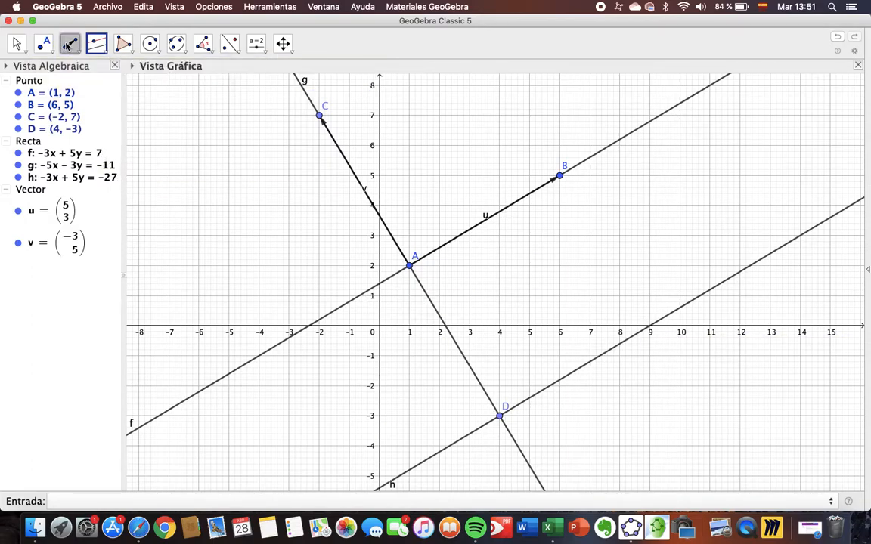
pyautogui.click(500, 415)
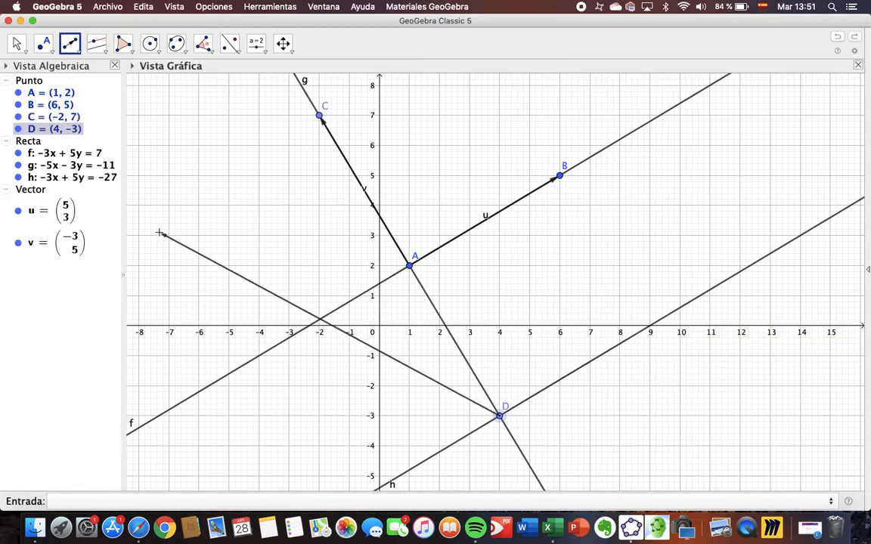
pyautogui.click(651, 331)
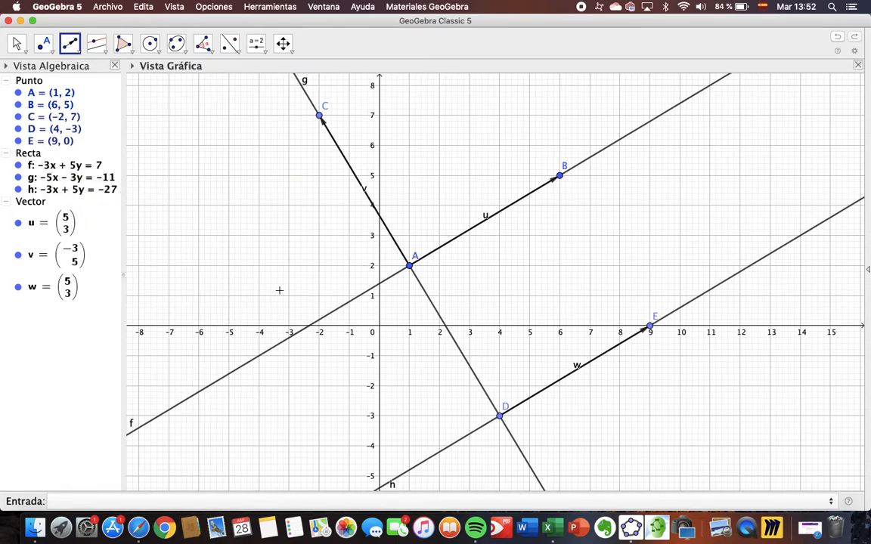
# Add the slope (Pendiente) of line f to the graph
pyautogui.click(204, 44)
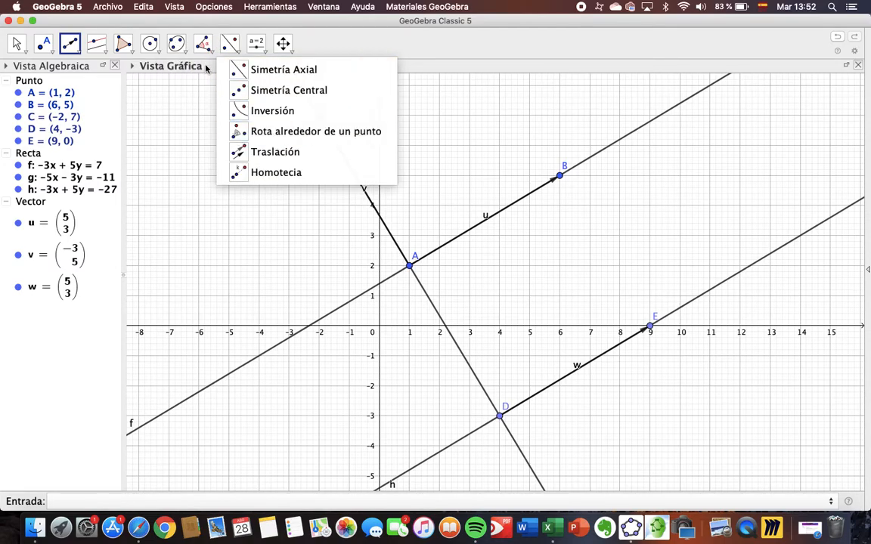
pyautogui.click(210, 155)
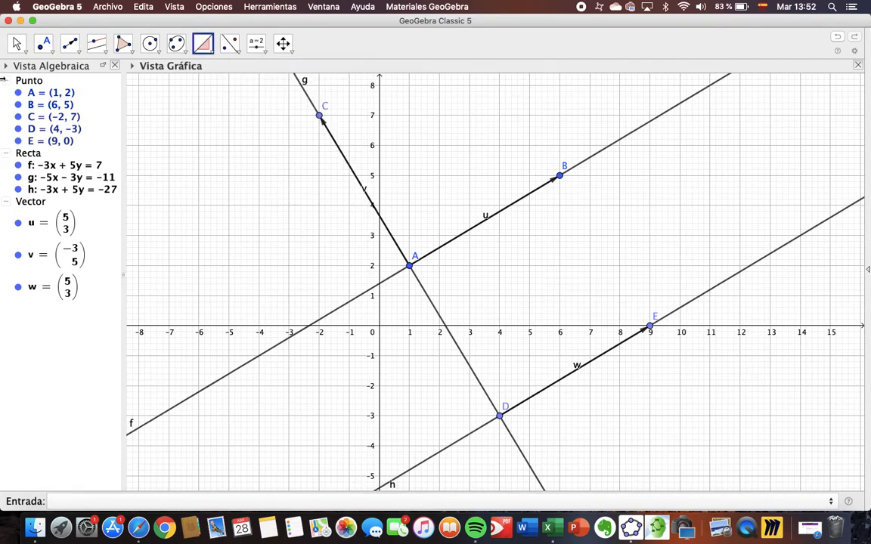
pyautogui.click(200, 47)
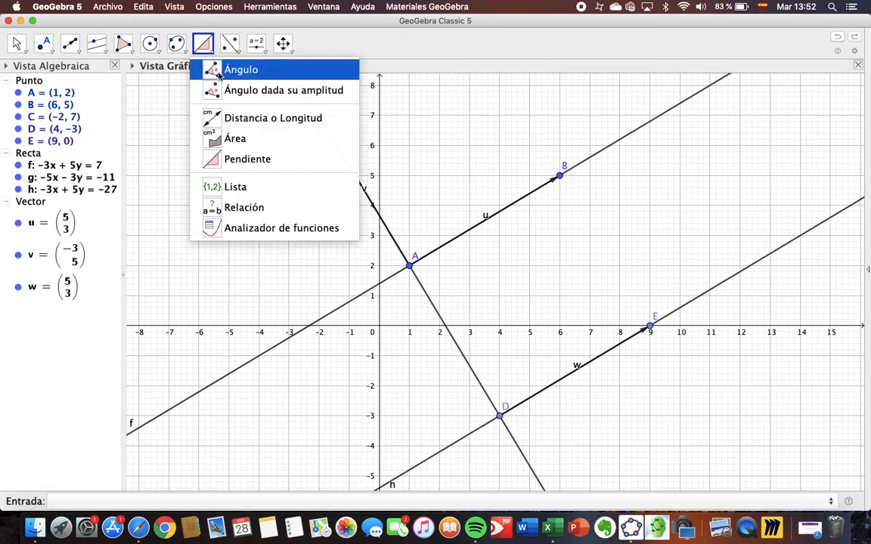
pyautogui.click(218, 71)
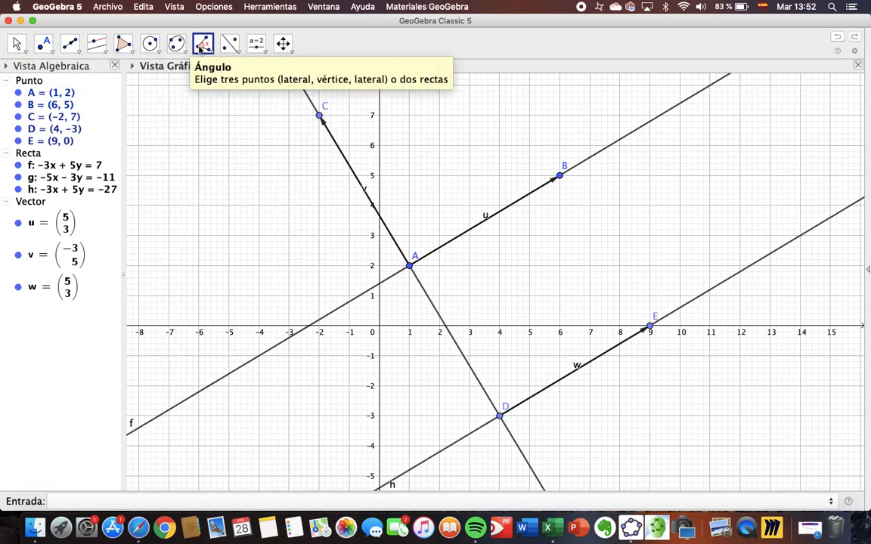
pyautogui.click(201, 47)
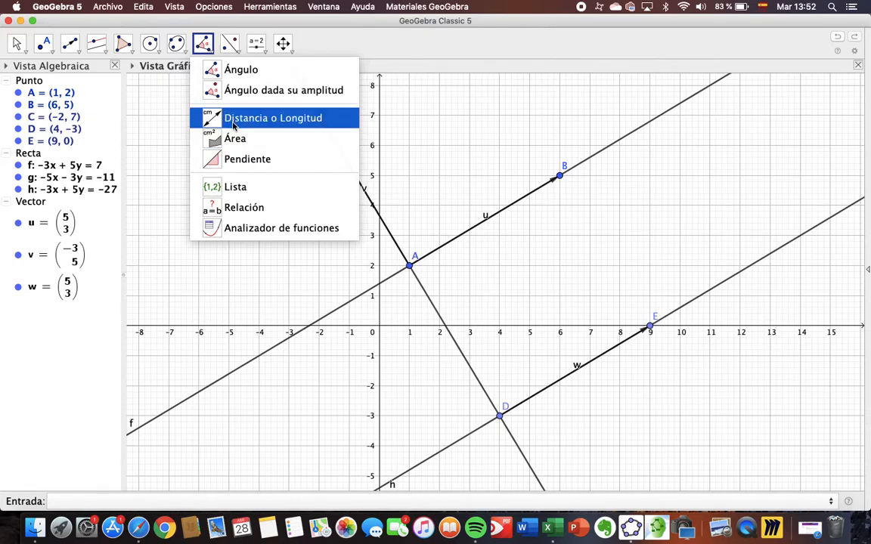
pyautogui.click(242, 163)
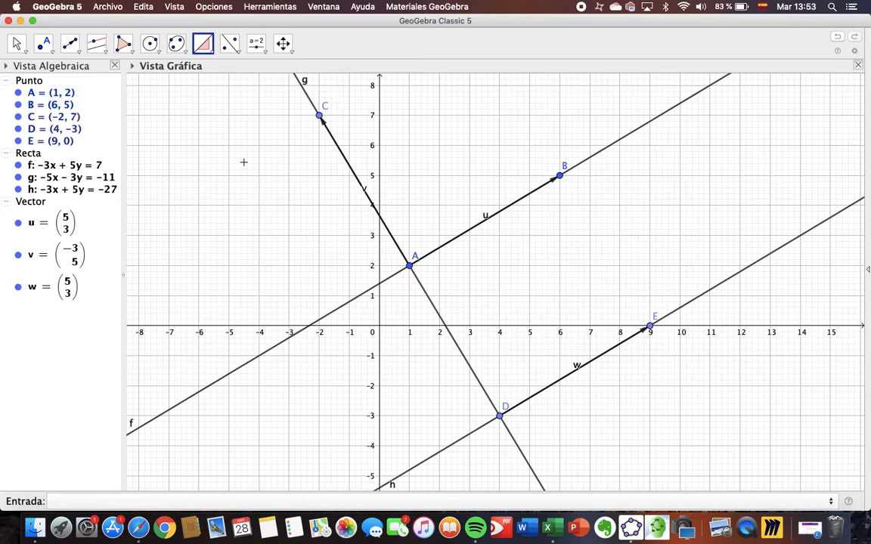
pyautogui.click(341, 313)
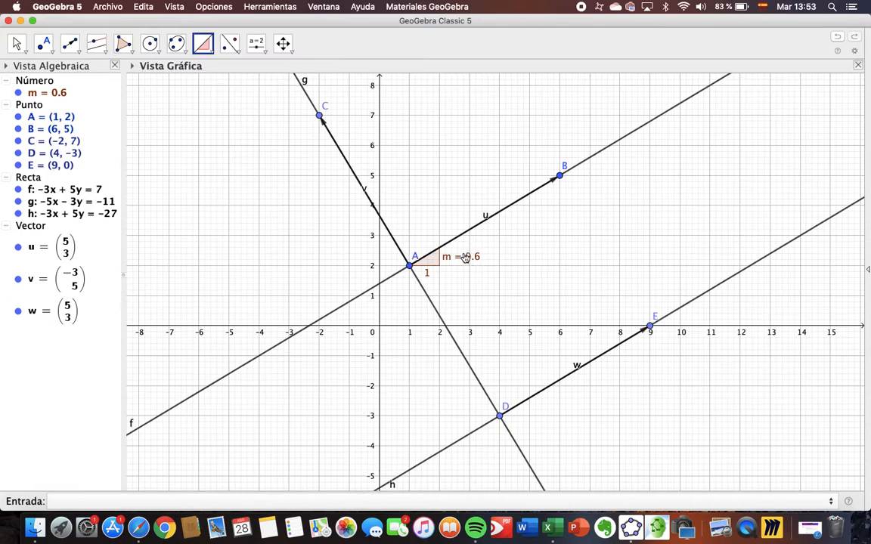
# Add the slope (Pendiente) of the parallel line h to the graph
pyautogui.click(210, 53)
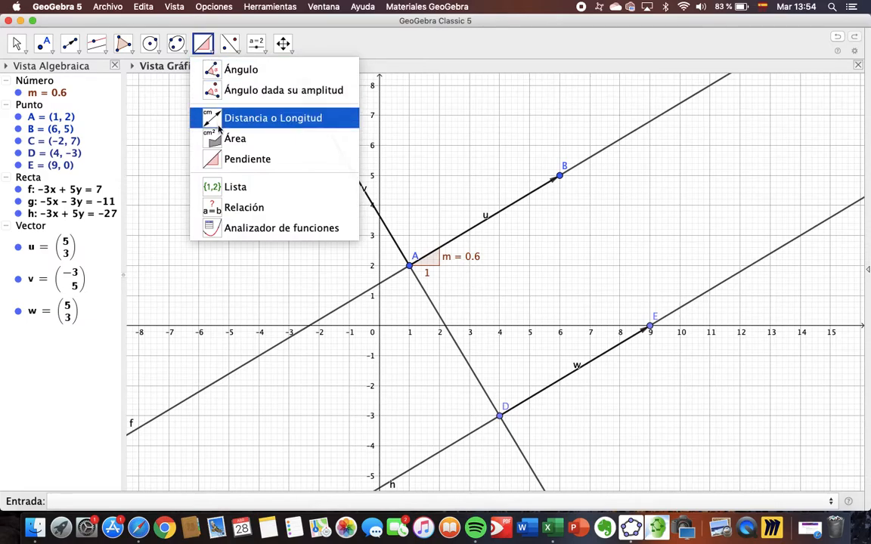
pyautogui.click(197, 152)
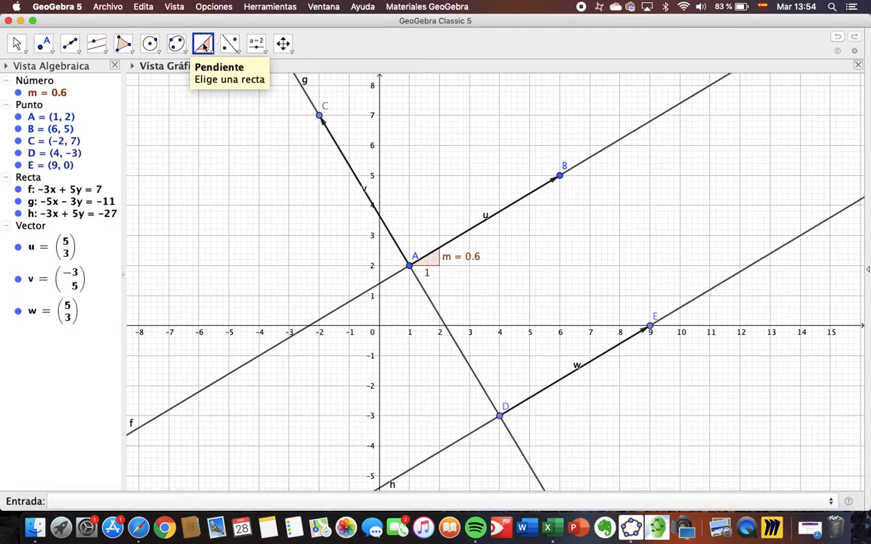
pyautogui.click(470, 439)
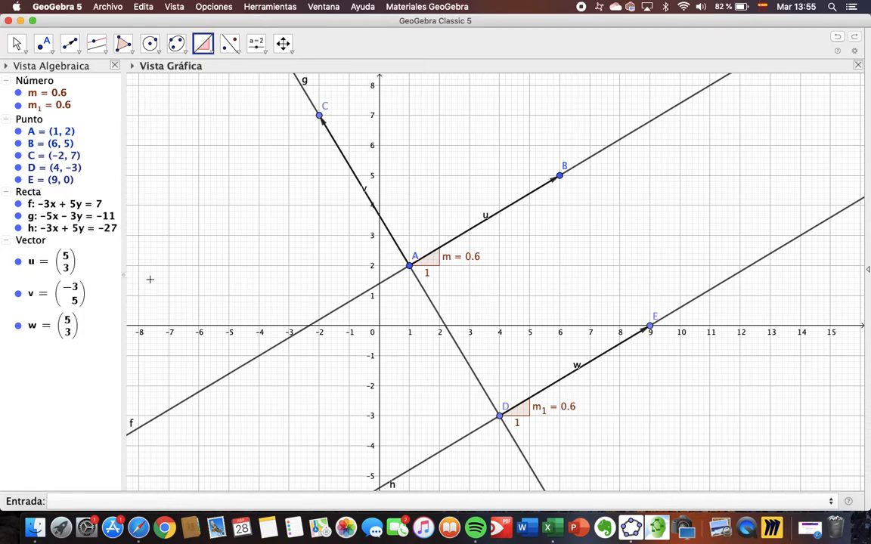
# Hide lines f, g and h and vectors v and w
pyautogui.click(18, 216)
pyautogui.click(18, 204)
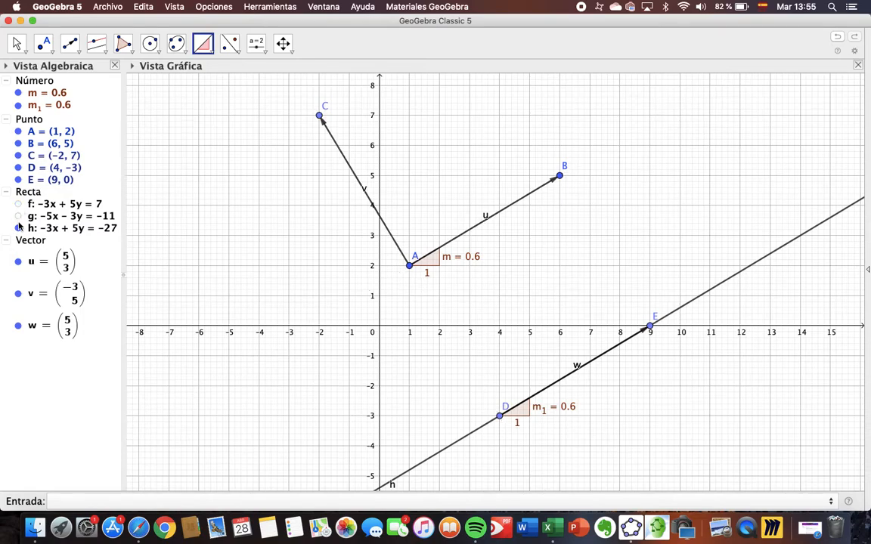
pyautogui.click(18, 227)
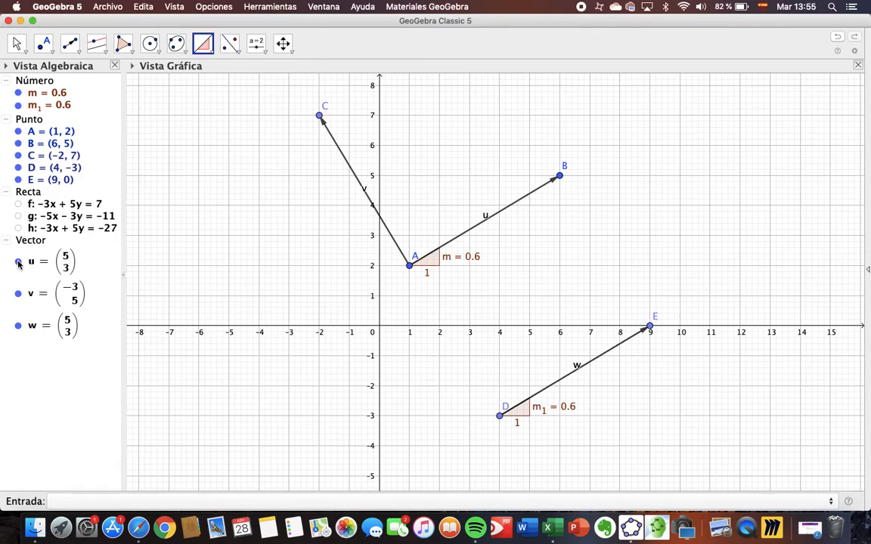
pyautogui.click(18, 293)
pyautogui.click(18, 326)
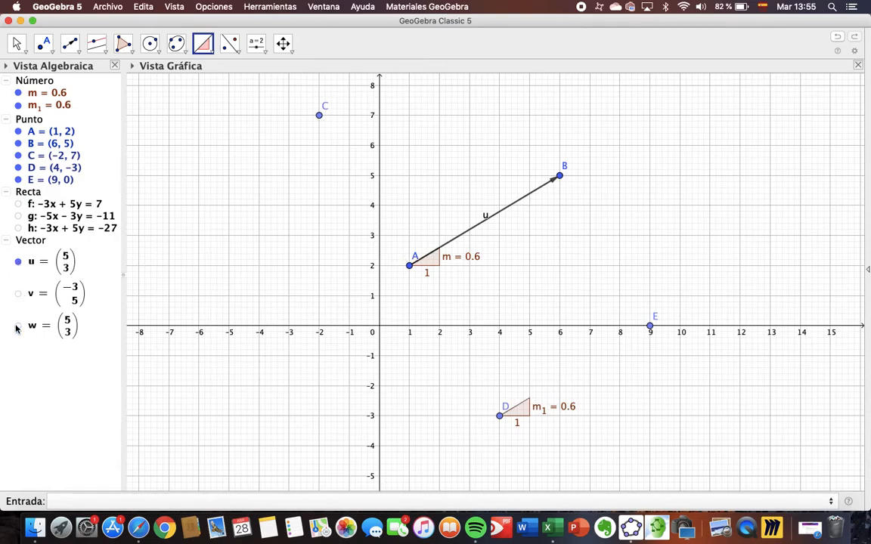
# Hide the slope of line h and points C, D and E, and redisplay line f
pyautogui.click(19, 105)
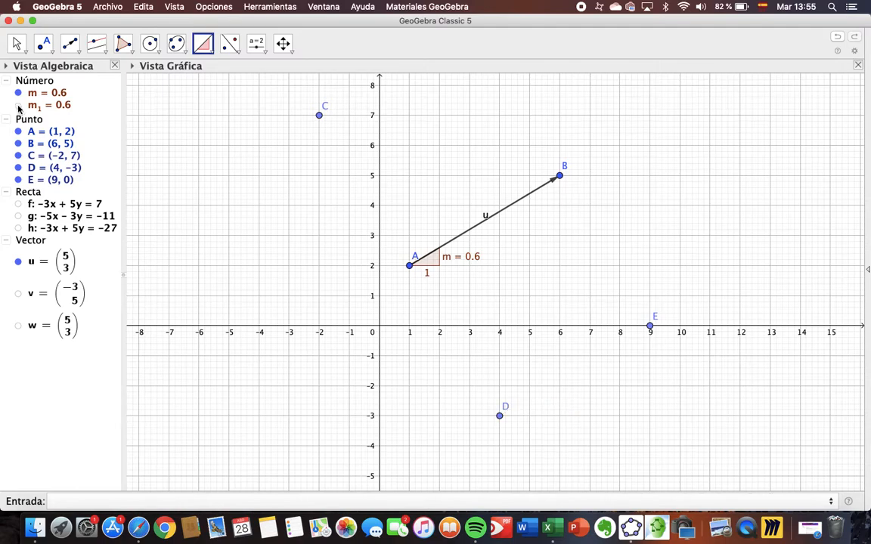
pyautogui.click(18, 168)
pyautogui.click(18, 180)
pyautogui.click(18, 156)
pyautogui.click(18, 204)
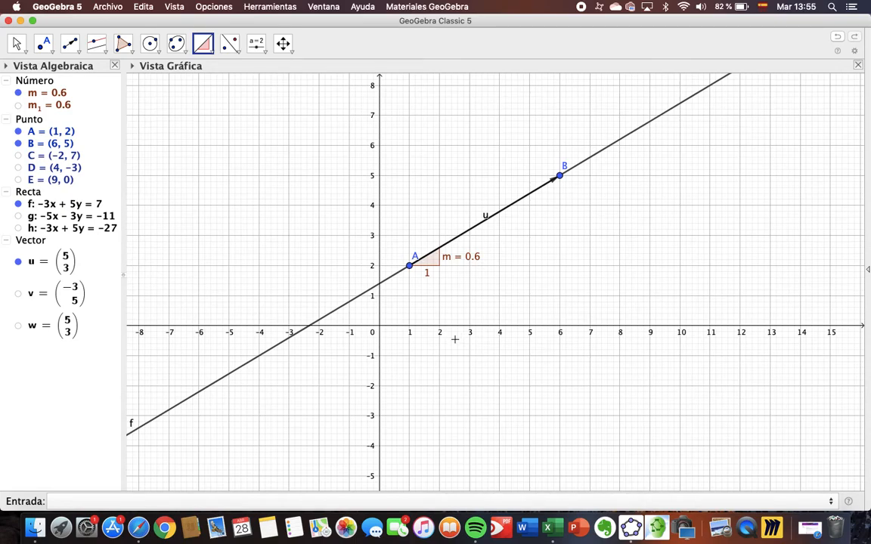
# Draw a line (Recta) through new points at (1, -1) and (7, 0)
pyautogui.click(81, 56)
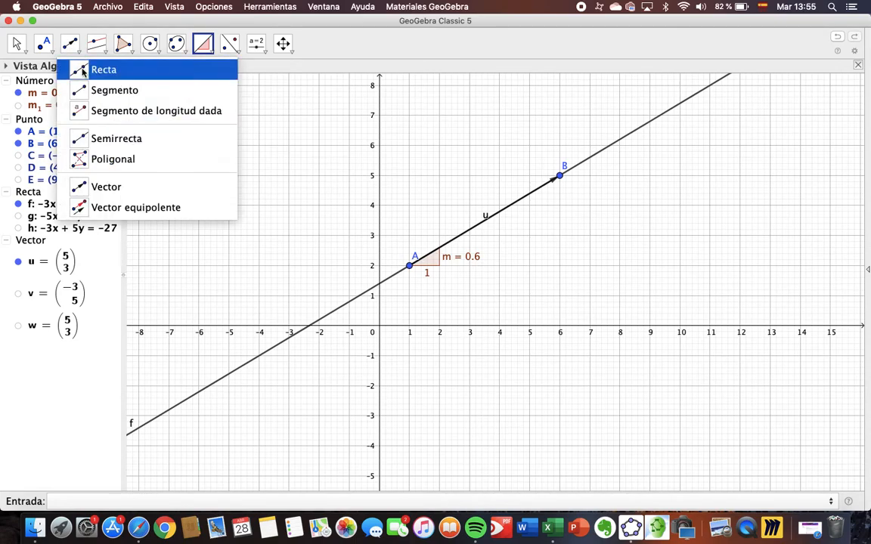
pyautogui.click(76, 69)
pyautogui.click(410, 355)
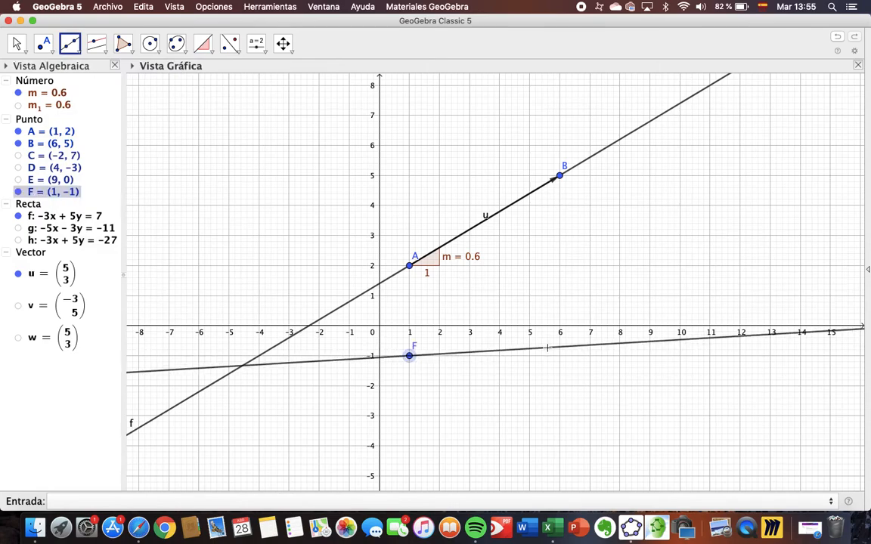
pyautogui.click(592, 329)
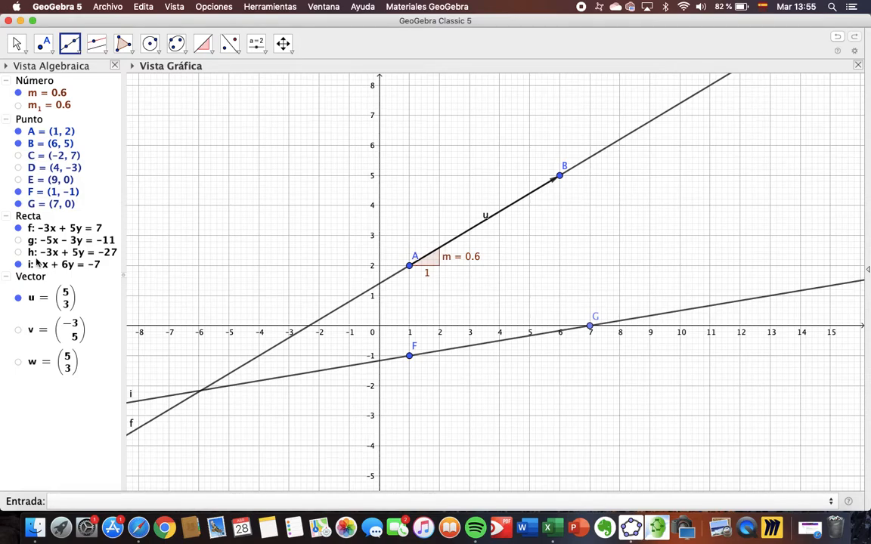
# Temporarily display line h and toggle line i to compare each of them with line f
pyautogui.click(18, 252)
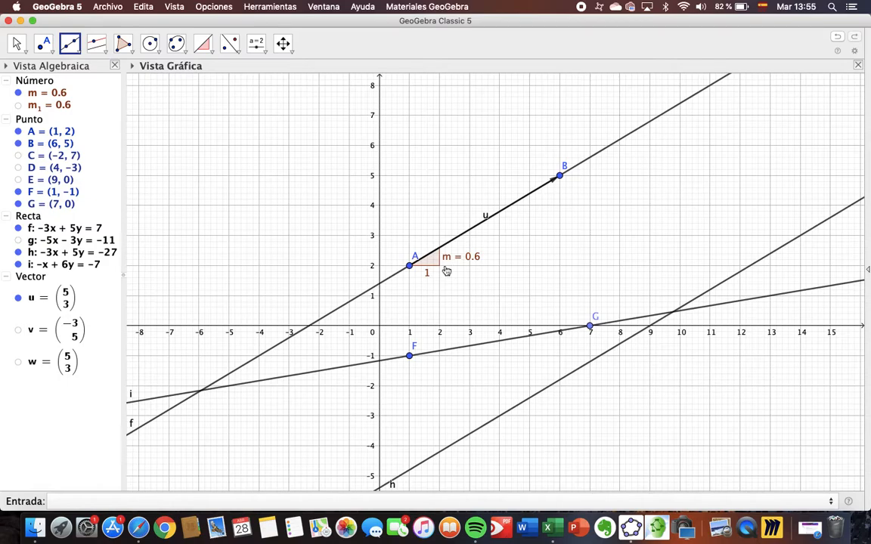
pyautogui.click(18, 264)
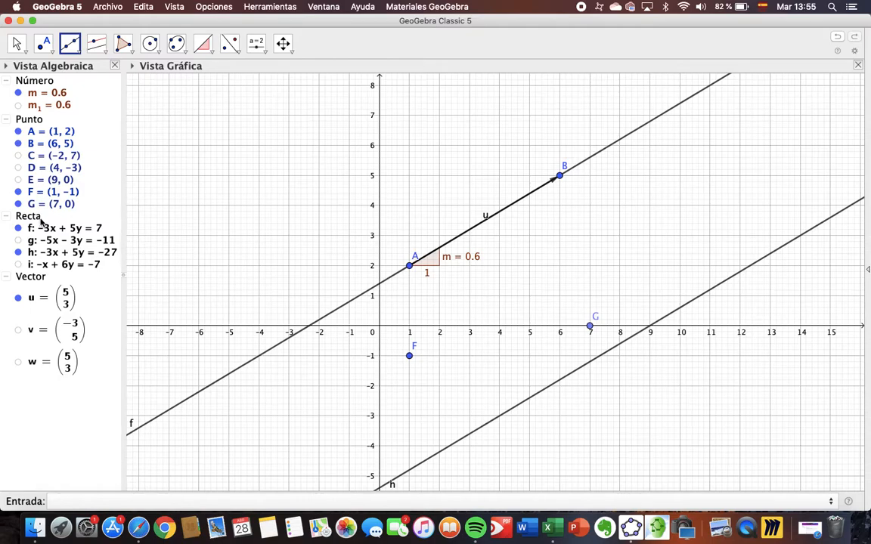
pyautogui.click(18, 264)
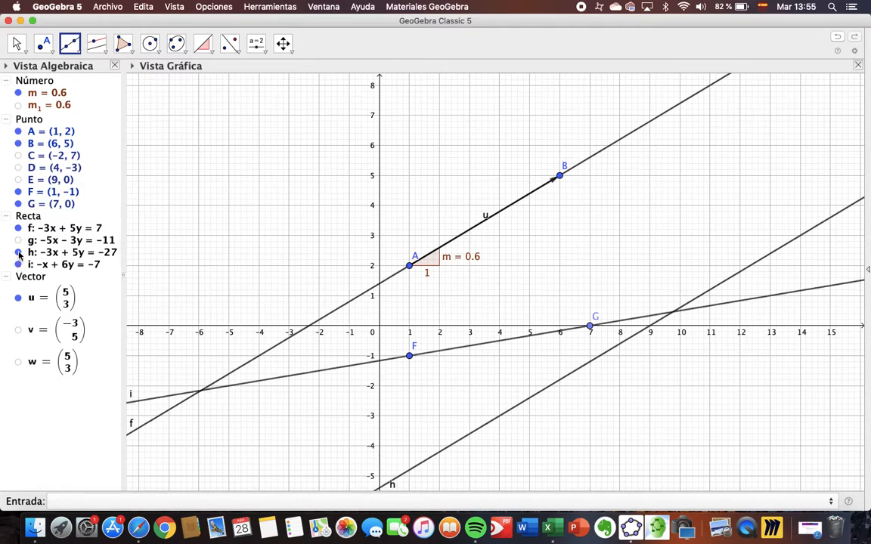
pyautogui.click(18, 252)
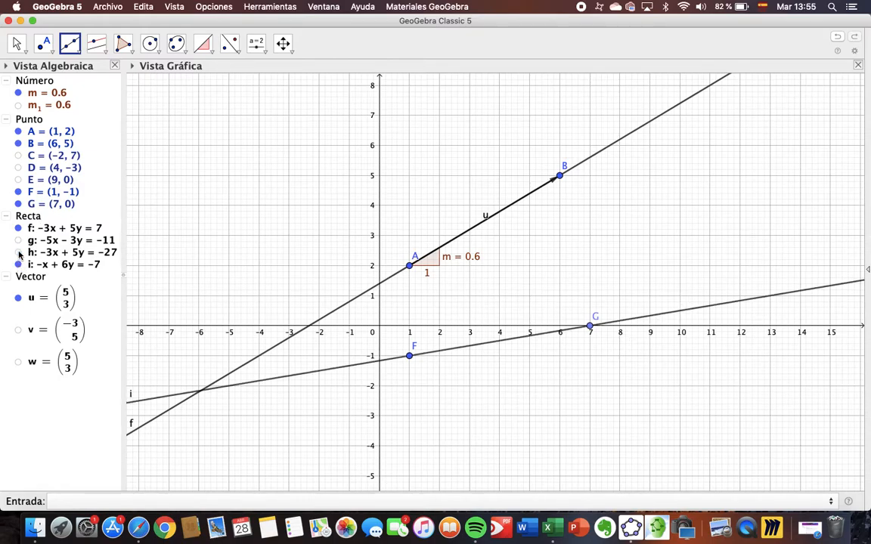
# Add the slope (Pendiente) of line i through F and G to the graph
pyautogui.click(198, 43)
pyautogui.click(462, 352)
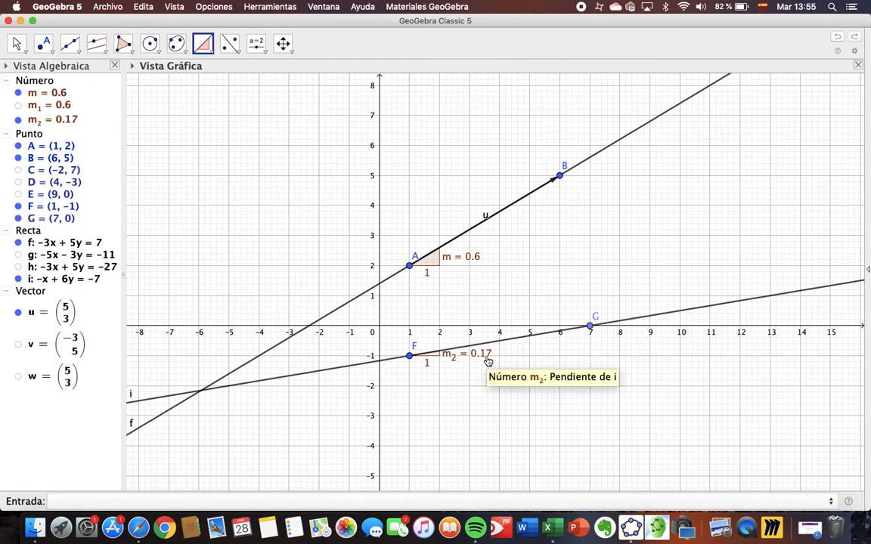
# Move point G to about (7.16, 0) and point F to about (1.06, -3.63), tilting line i nearly parallel to f
pyautogui.press('Escape')
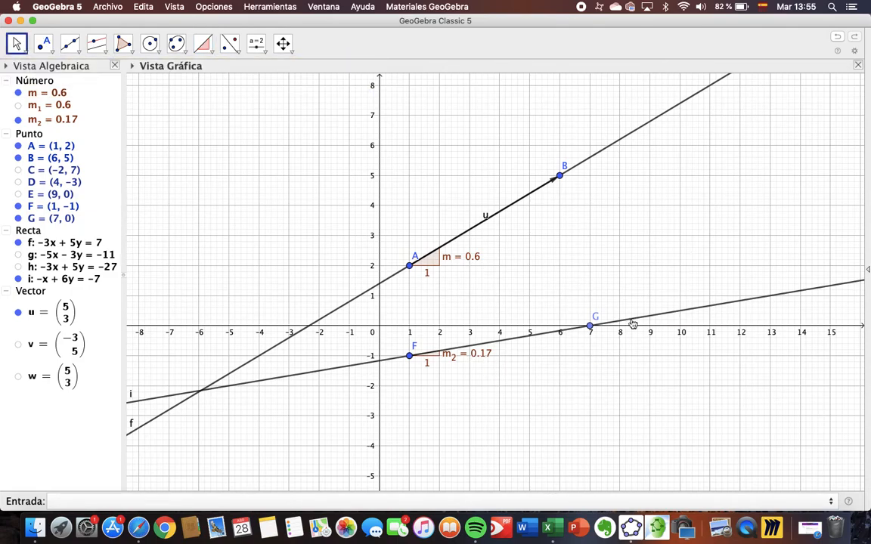
pyautogui.click(590, 326)
pyautogui.moveTo(592, 302); pyautogui.dragTo(793, 391)
pyautogui.moveTo(743, 221); pyautogui.dragTo(596, 346)
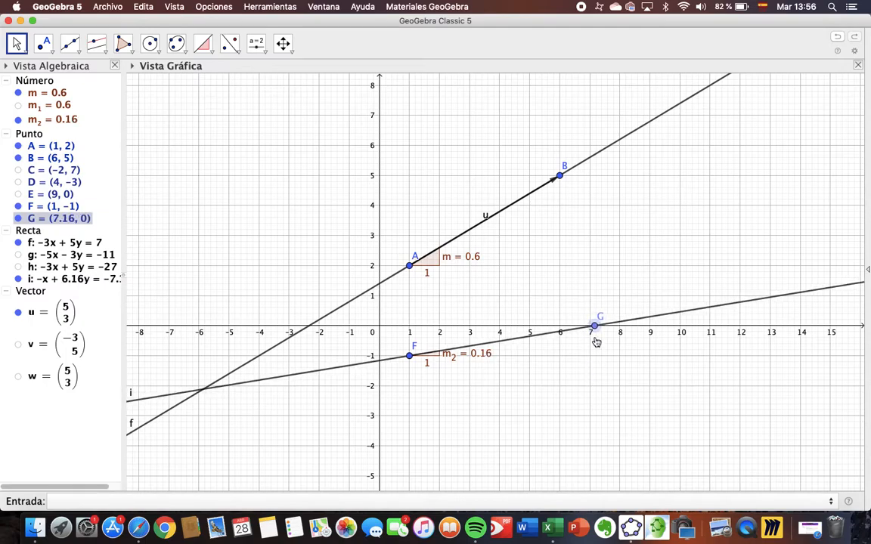
pyautogui.moveTo(409, 356); pyautogui.dragTo(413, 439)
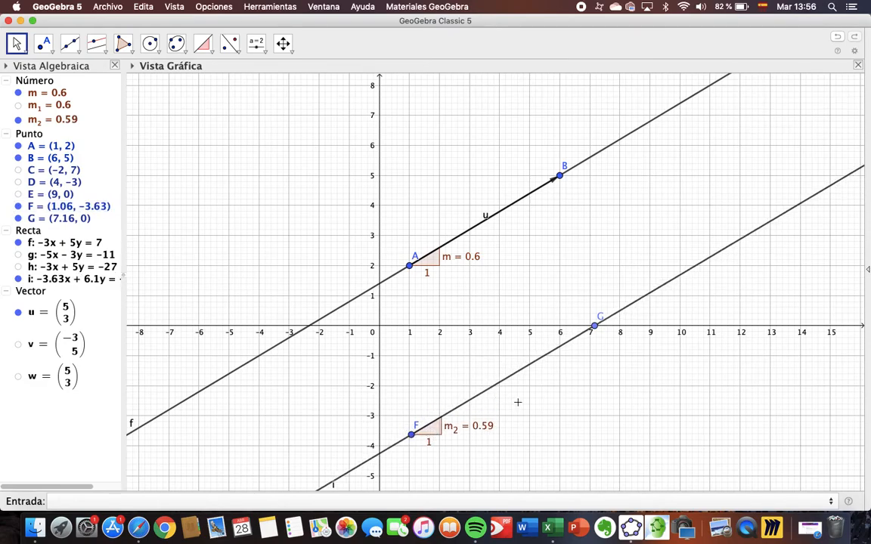
# Examine lines f and i far from the origin to check whether they are parallel or eventually meet
pyautogui.scroll(-10, 540, 403)
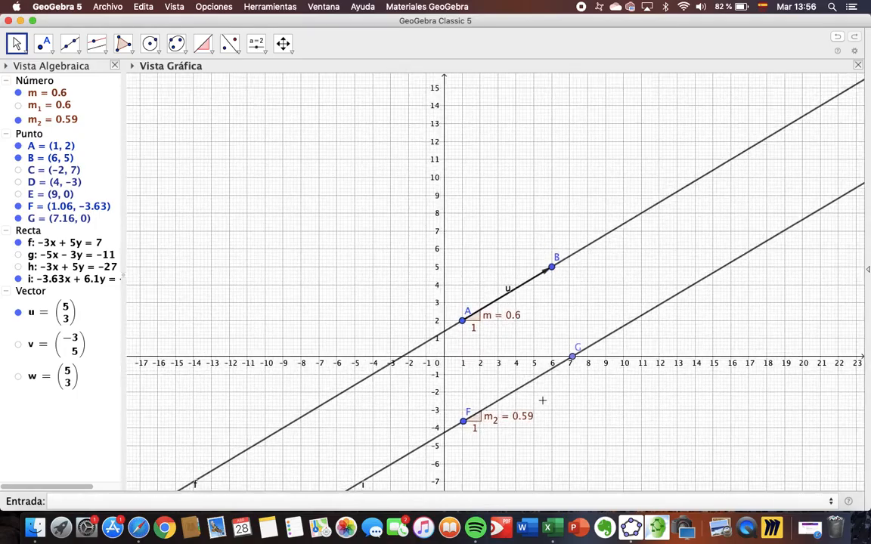
pyautogui.scroll(-8, 554, 397)
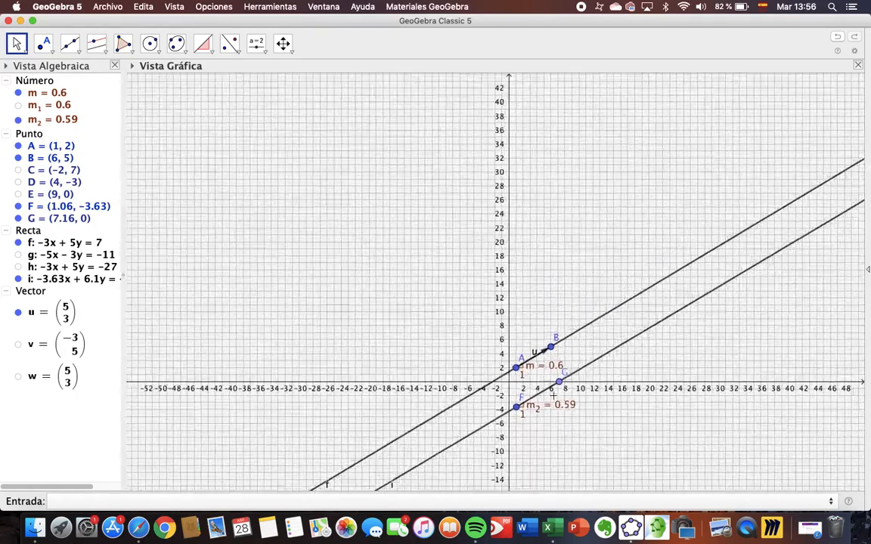
pyautogui.scroll(-8, 557, 399)
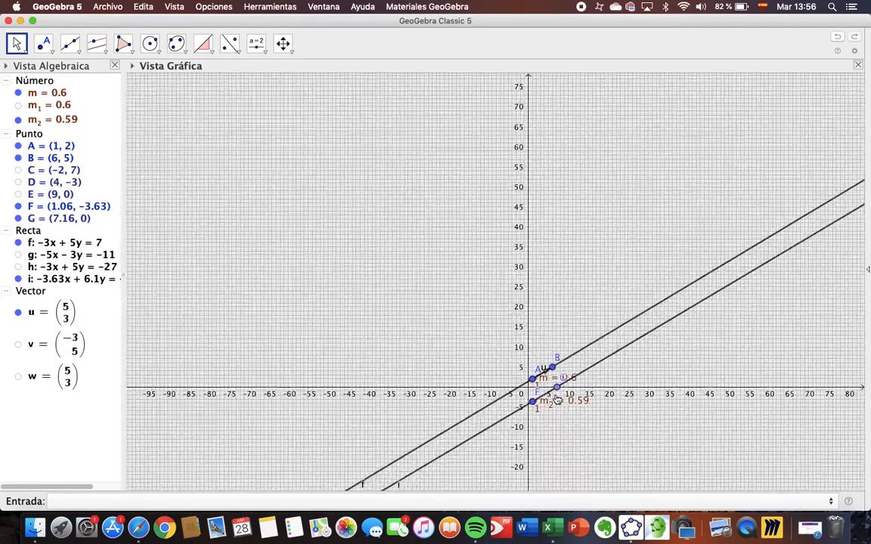
pyautogui.scroll(-8, 559, 398)
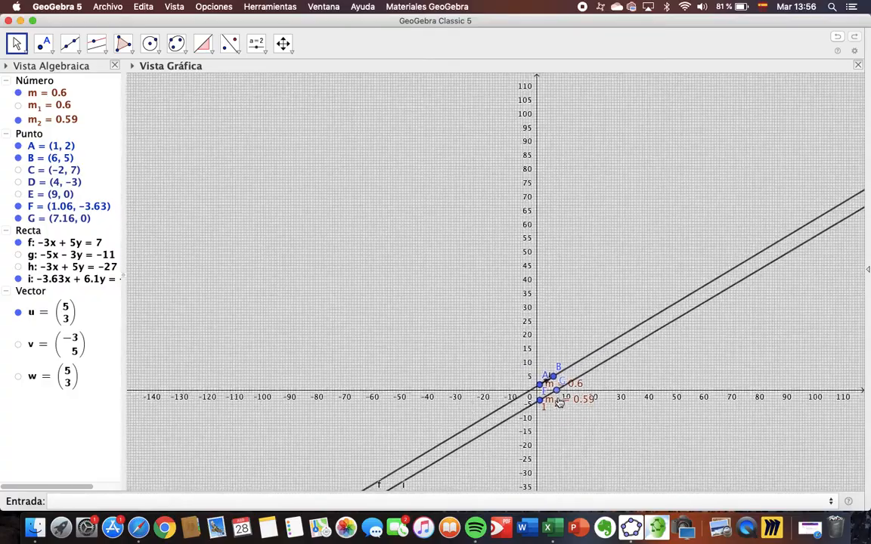
pyautogui.scroll(-5, 562, 399)
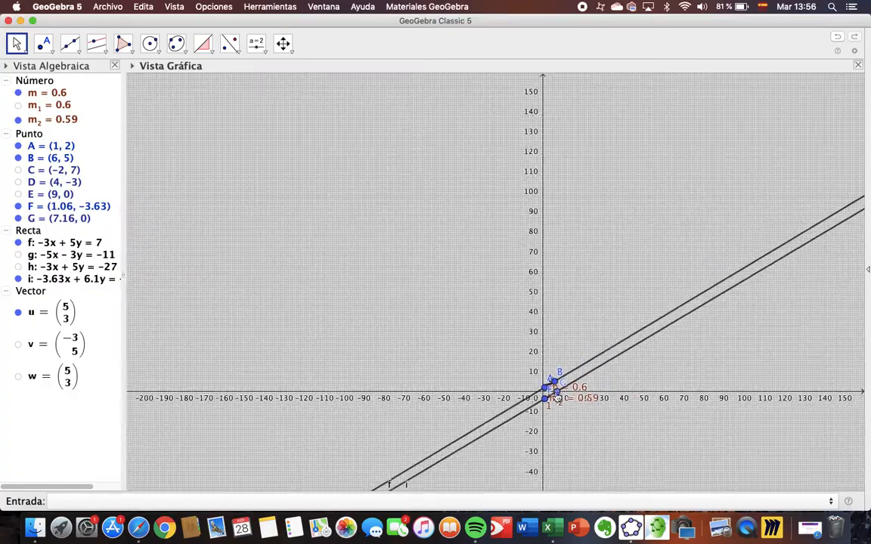
pyautogui.scroll(-2, 557, 387)
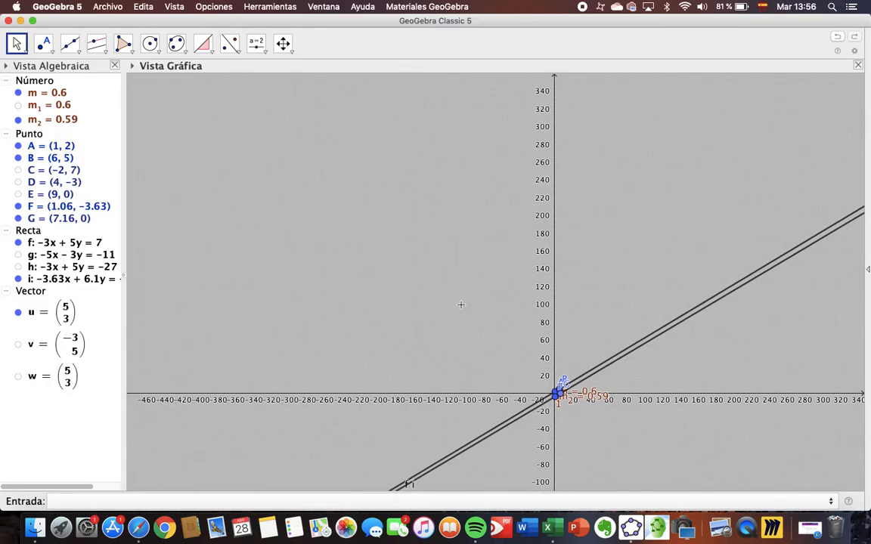
pyautogui.scroll(3, 464, 300)
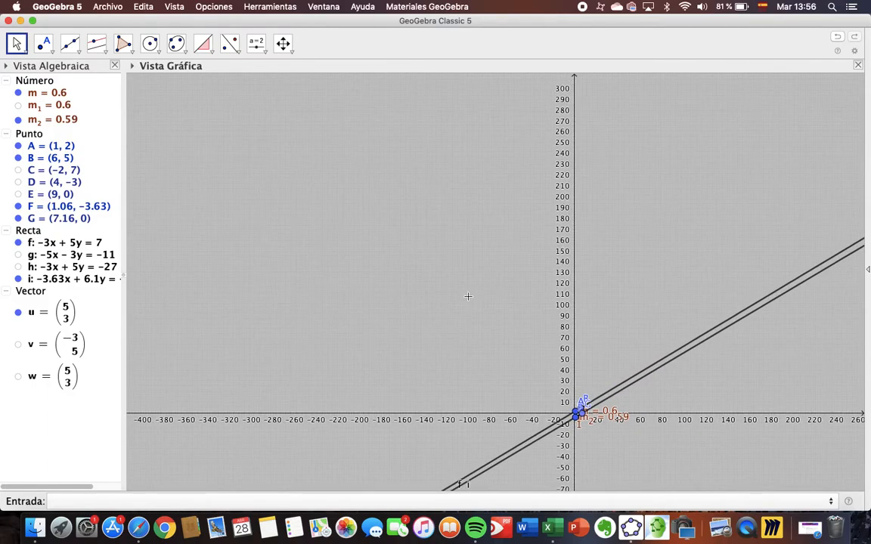
pyautogui.moveTo(332, 164); pyautogui.dragTo(303, 147)
pyautogui.scroll(3, 431, 280)
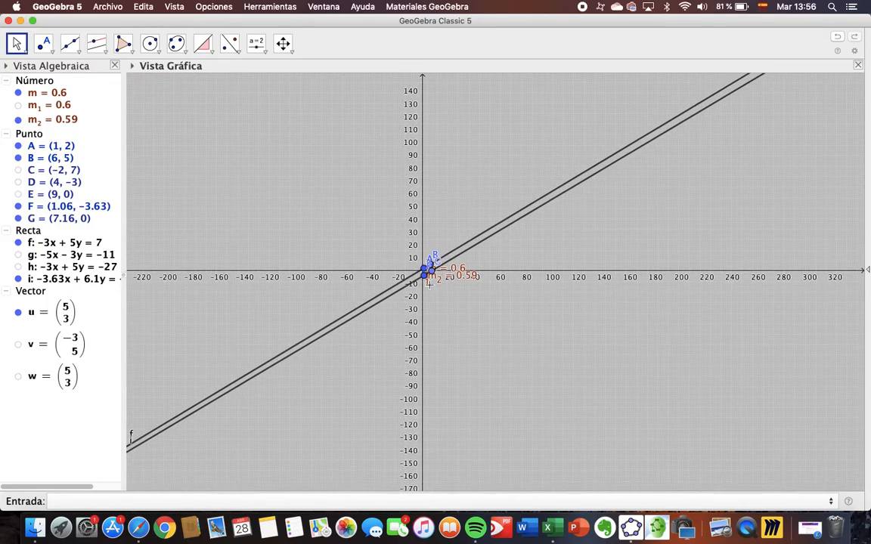
pyautogui.scroll(4, 434, 276)
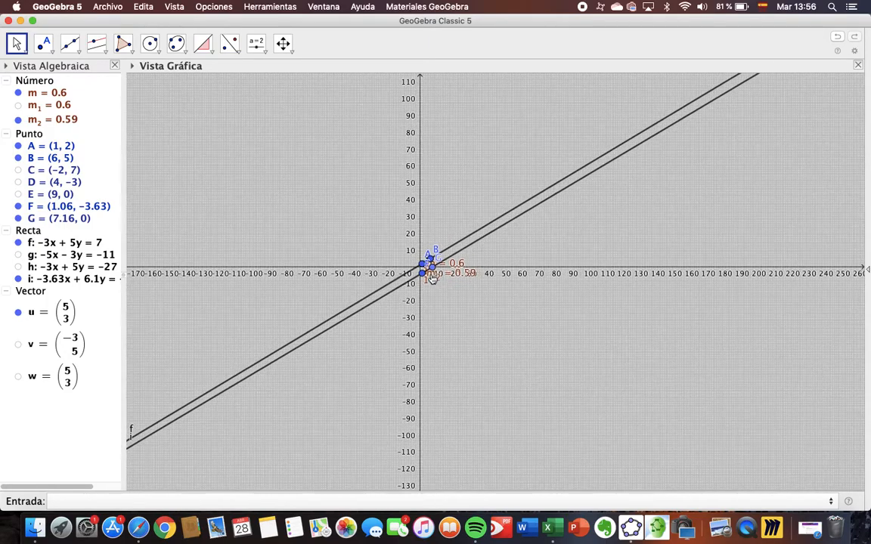
pyautogui.scroll(4, 436, 277)
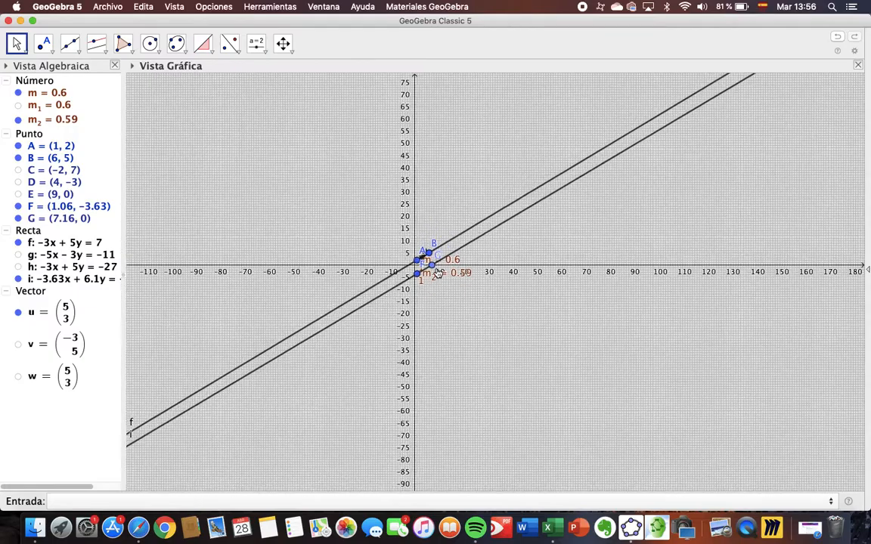
pyautogui.scroll(3, 437, 263)
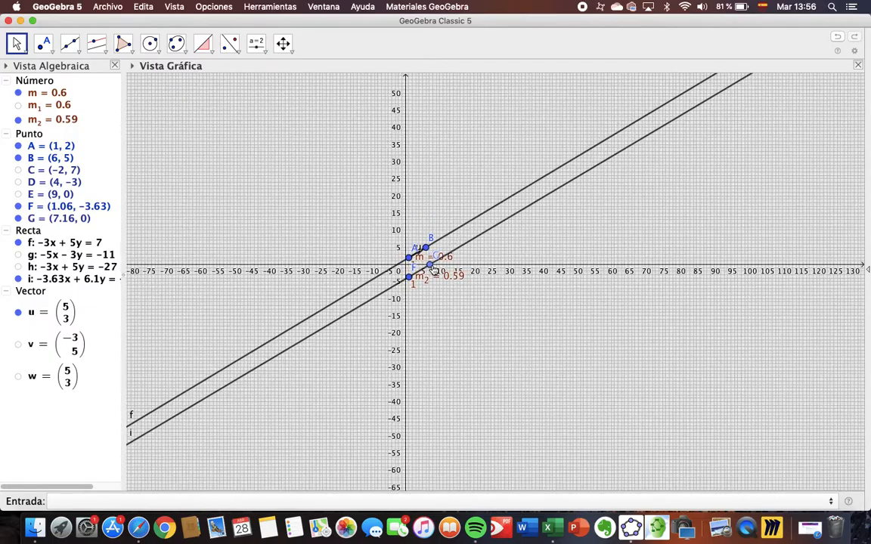
# Move point F to about (1.23, -3.24) and inspect where line i meets line f
pyautogui.moveTo(409, 277); pyautogui.dragTo(410, 276)
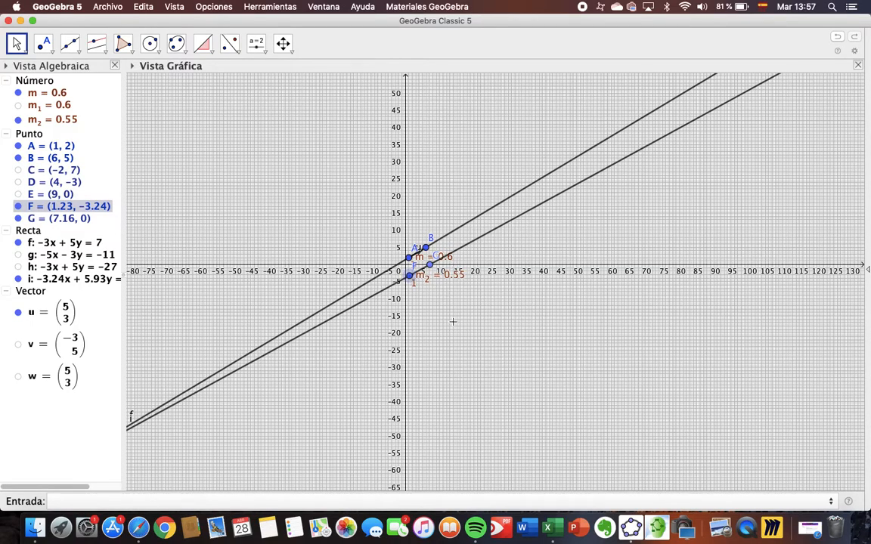
pyautogui.scroll(-3, 454, 319)
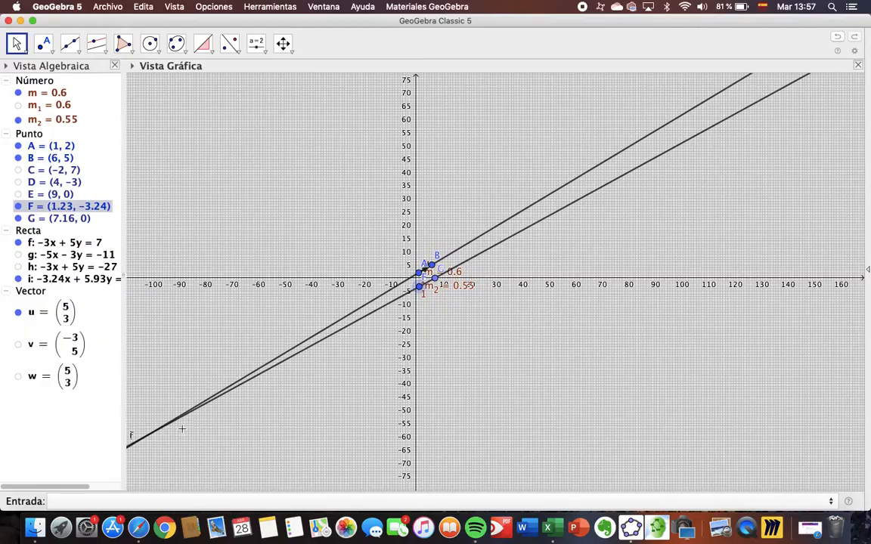
pyautogui.scroll(3, 352, 357)
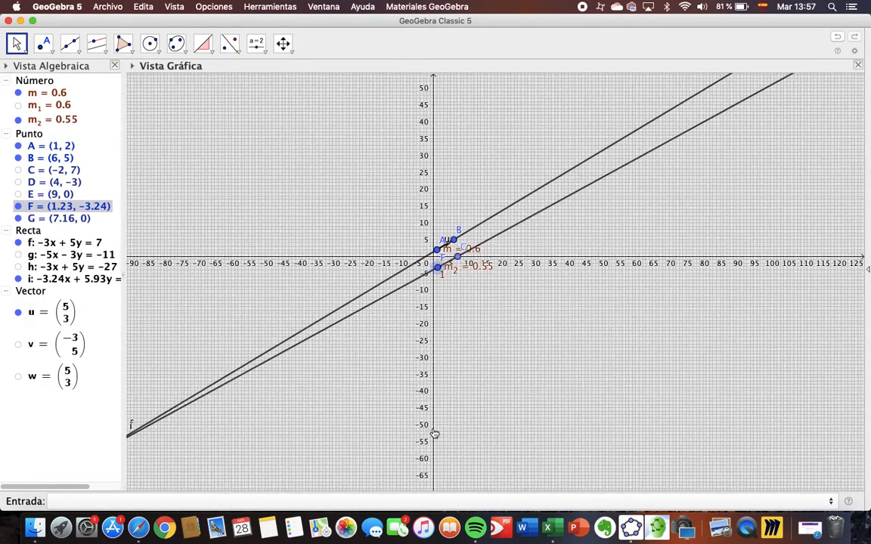
pyautogui.scroll(4, 570, 303)
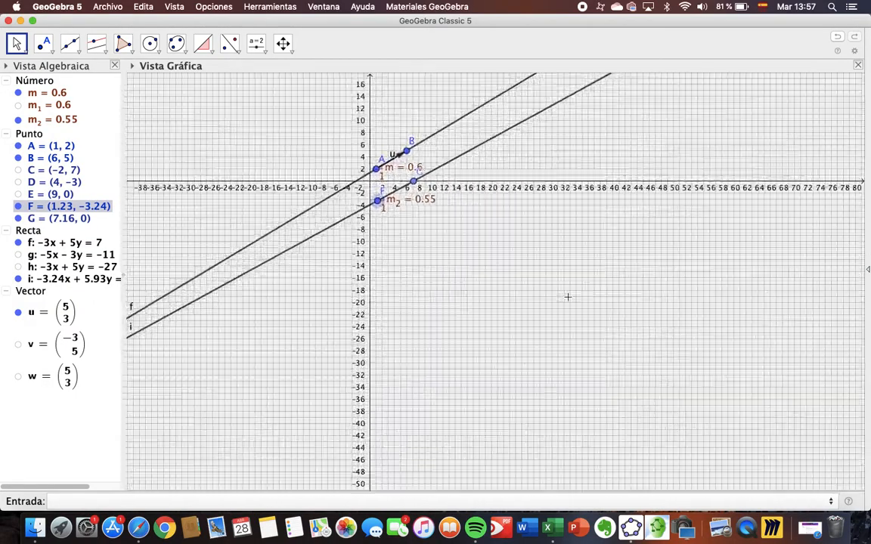
pyautogui.scroll(4, 569, 358)
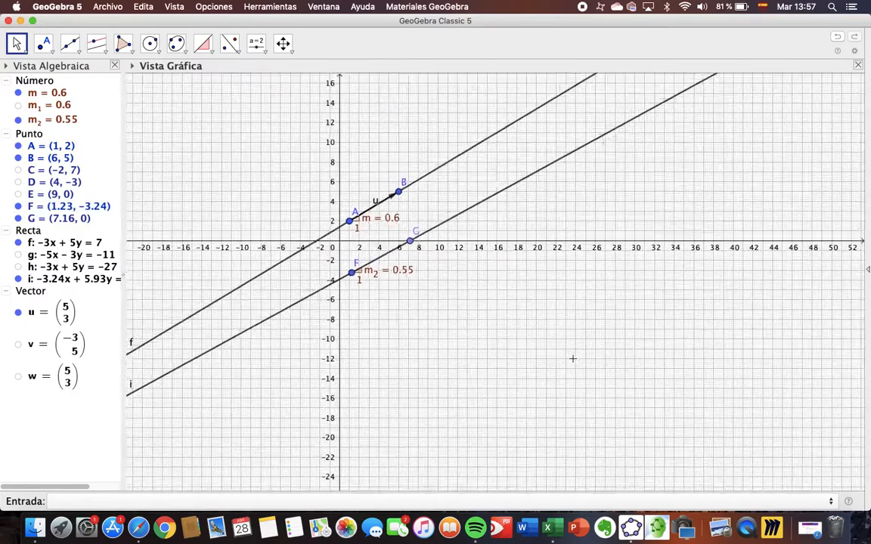
pyautogui.scroll(1, 569, 358)
pyautogui.moveTo(408, 254); pyautogui.dragTo(609, 375)
pyautogui.scroll(5, 613, 369)
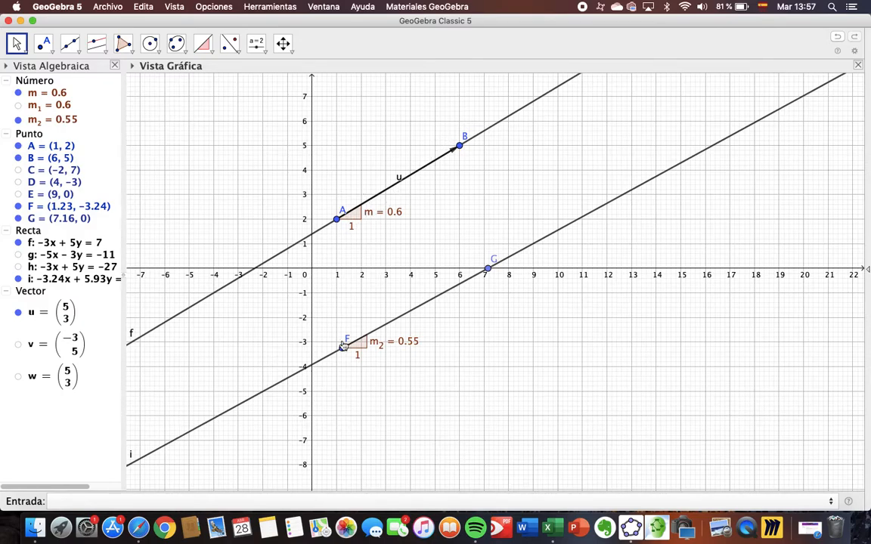
# Draw a vector (Vector) from F to G along line i, and briefly display line h for comparison
pyautogui.click(77, 51)
pyautogui.click(107, 53)
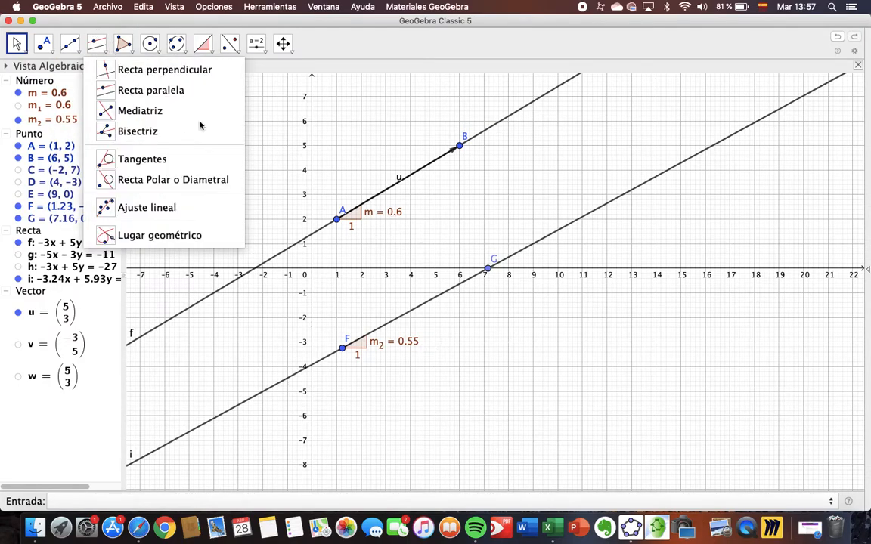
pyautogui.click(65, 47)
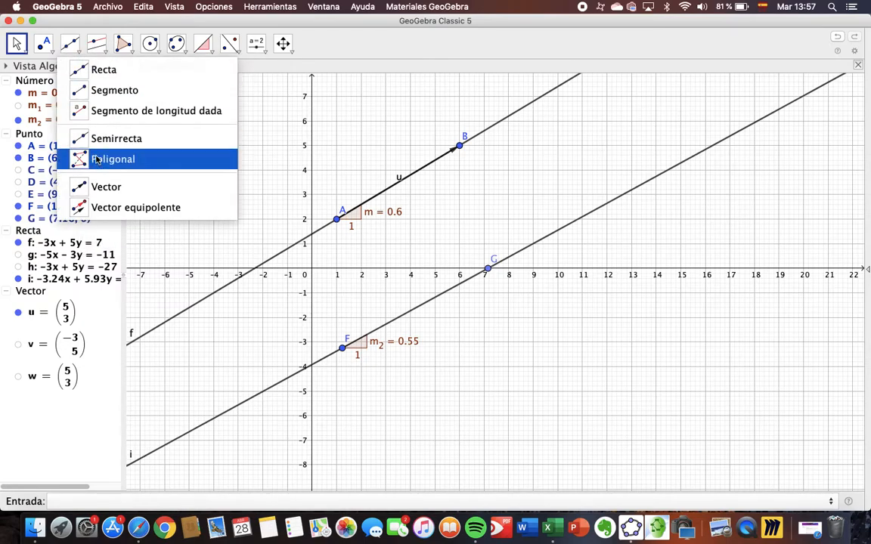
pyautogui.click(76, 186)
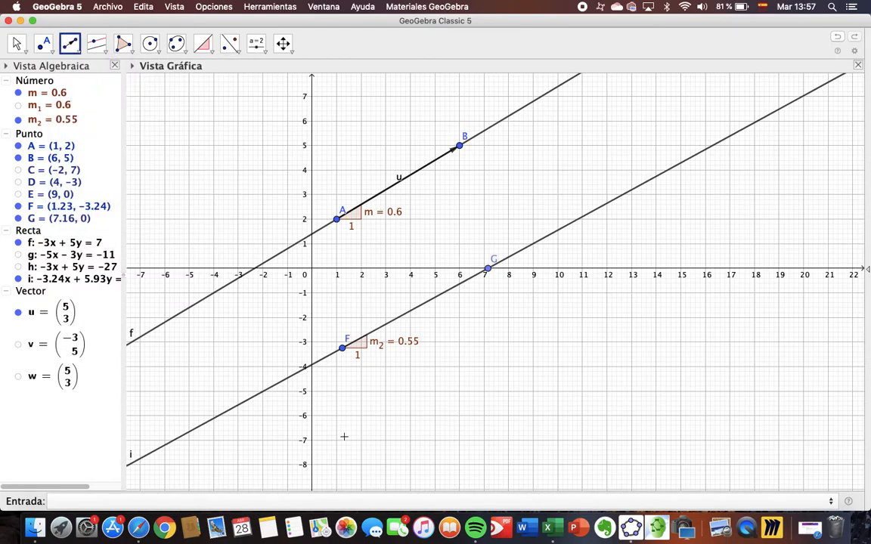
pyautogui.click(343, 350)
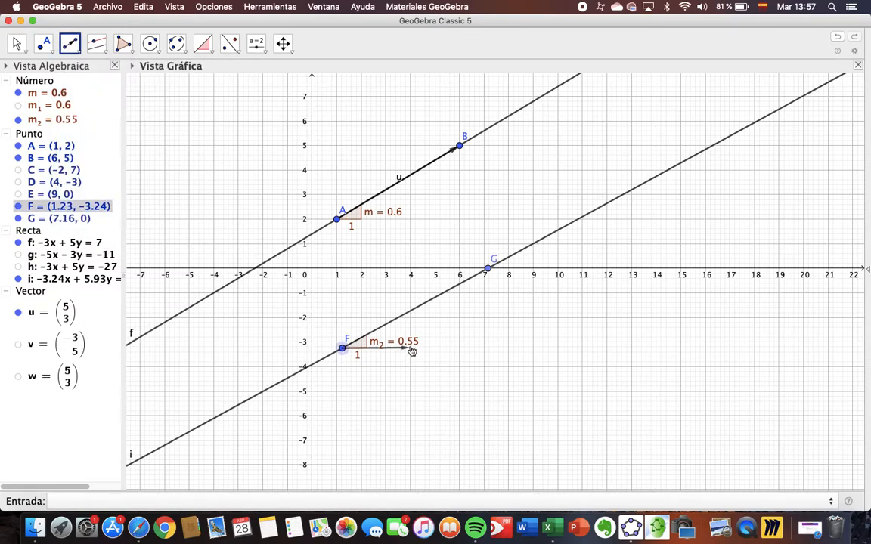
pyautogui.click(488, 272)
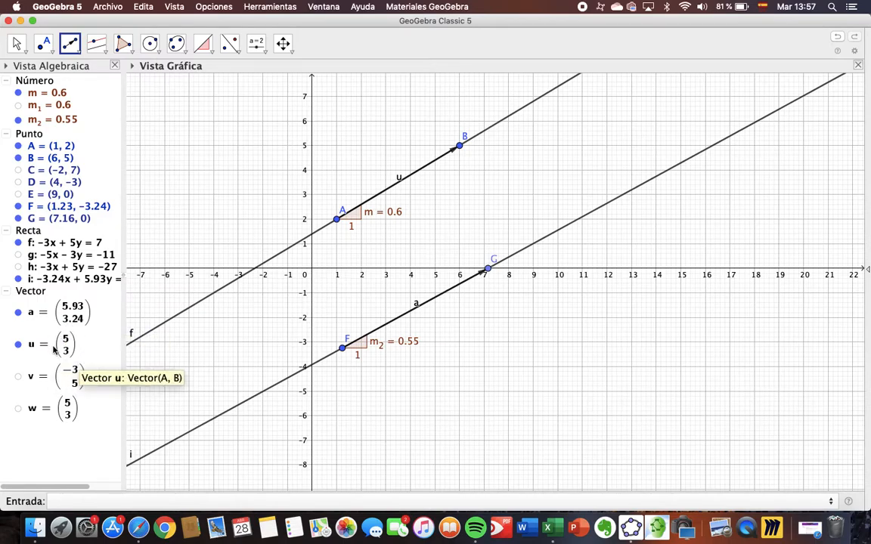
pyautogui.click(19, 267)
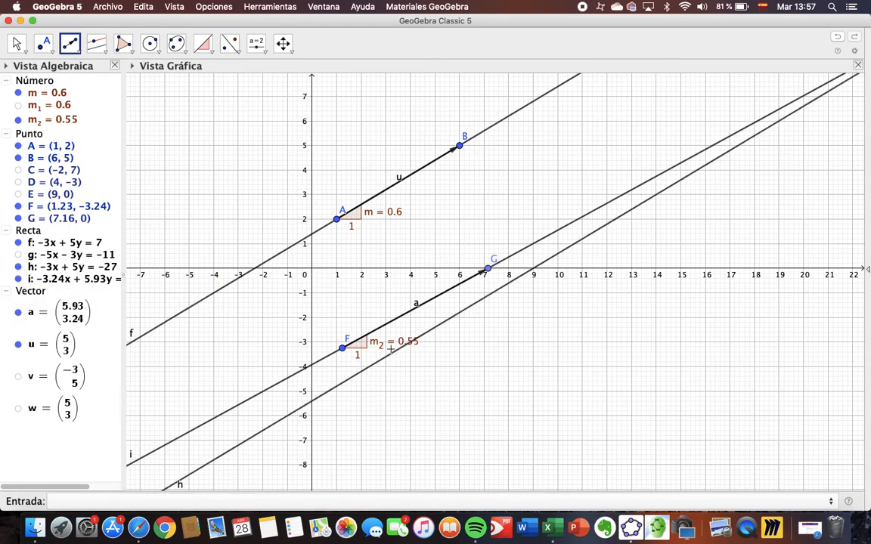
pyautogui.click(19, 267)
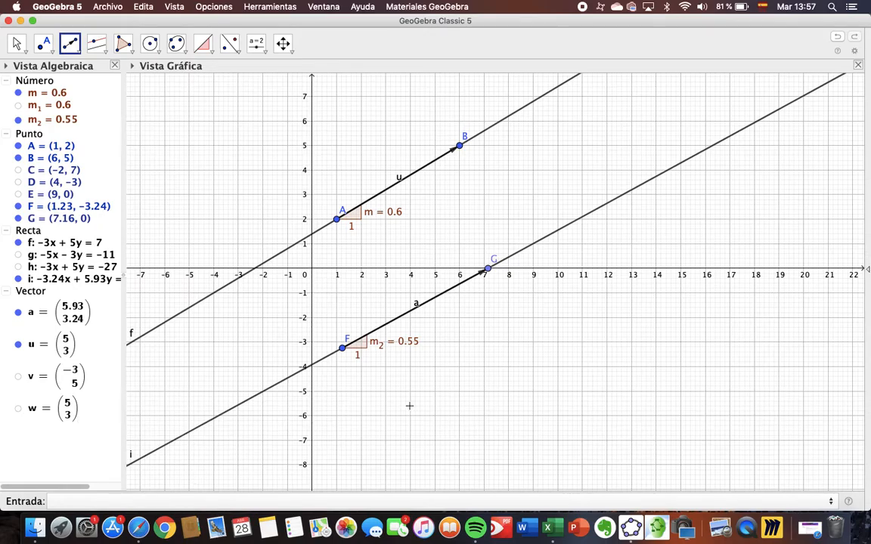
# Try a free vector from (5, -5) to about (10.41, -3.23) below line i, and undo it
pyautogui.click(435, 391)
pyautogui.click(568, 348)
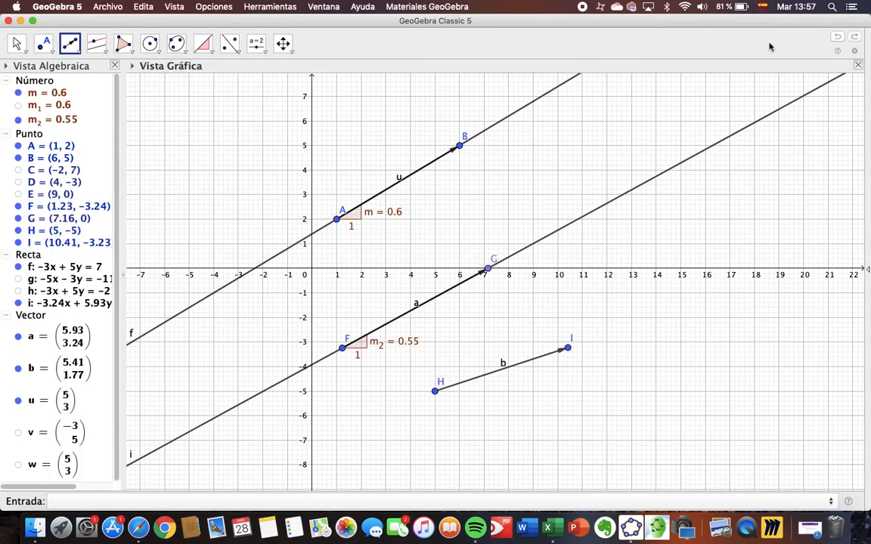
pyautogui.click(837, 37)
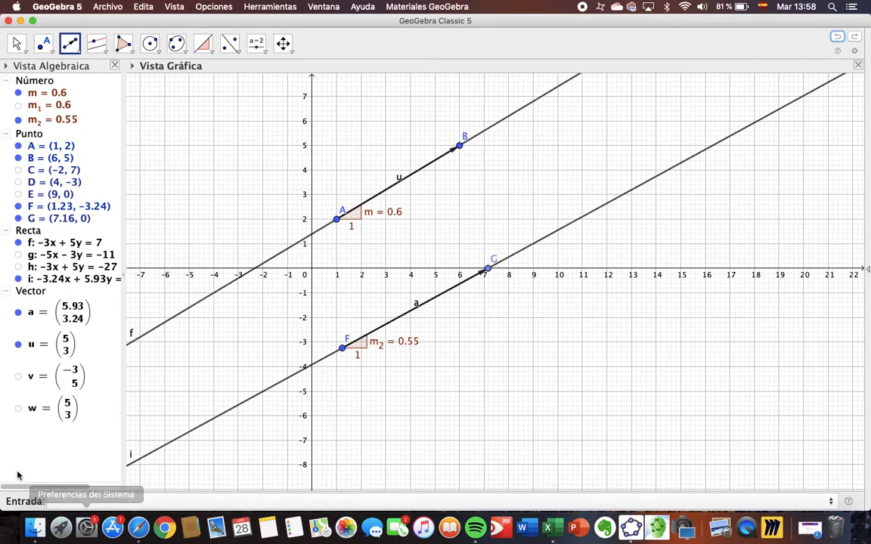
pyautogui.click(67, 500)
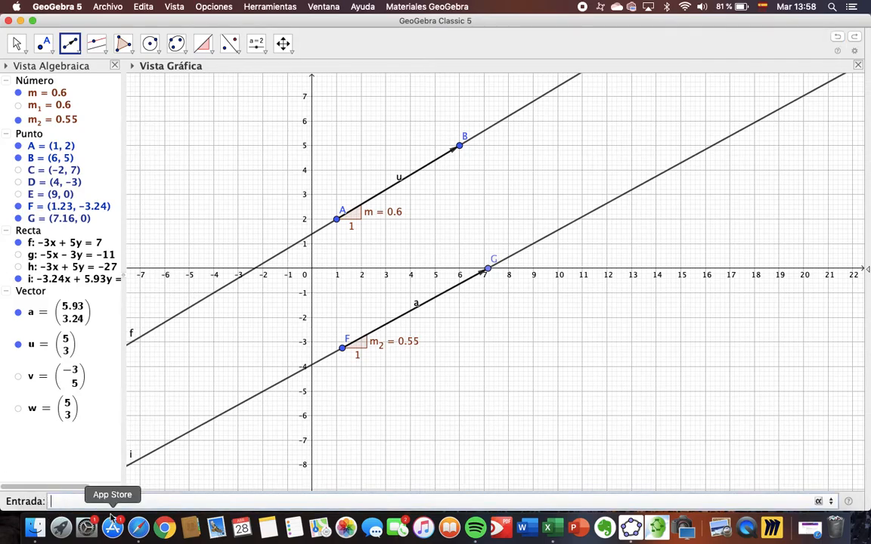
pyautogui.write('gsdgsdfgdsfgdfsg')
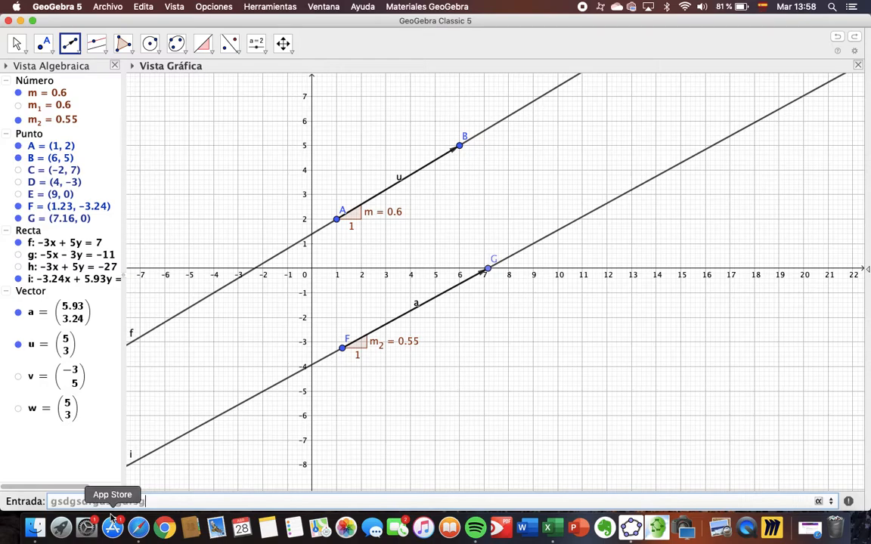
pyautogui.press('BackSpace')
pyautogui.press('BackSpace')
pyautogui.press('BackSpace')
pyautogui.press('BackSpace')
pyautogui.press('BackSpace')
pyautogui.press('BackSpace')
pyautogui.press('BackSpace')
pyautogui.press('BackSpace')
pyautogui.press('BackSpace')
pyautogui.press('BackSpace')
pyautogui.press('BackSpace')
pyautogui.press('BackSpace')
pyautogui.press('BackSpace')
pyautogui.press('BackSpace')
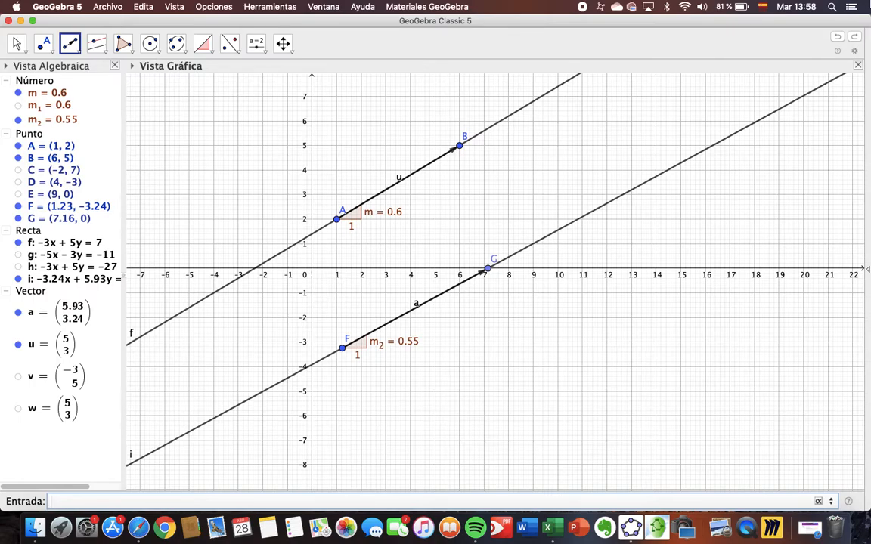
# Add a line by entering the equation 7x+2y=1
pyautogui.write('7x')
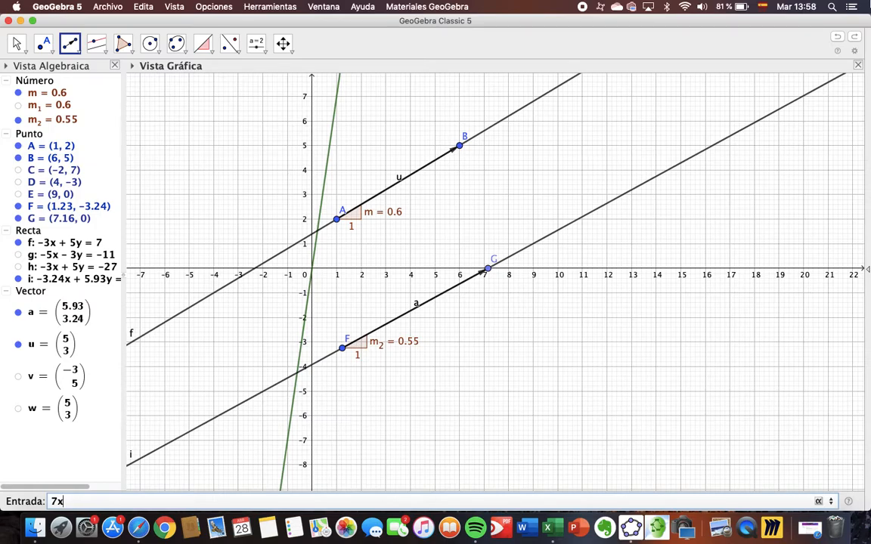
pyautogui.write('+2y')
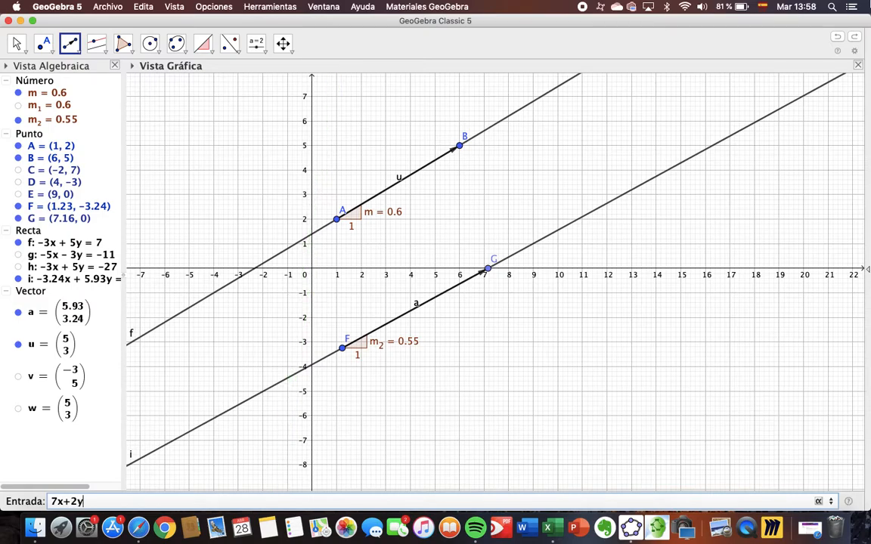
pyautogui.write('=1')
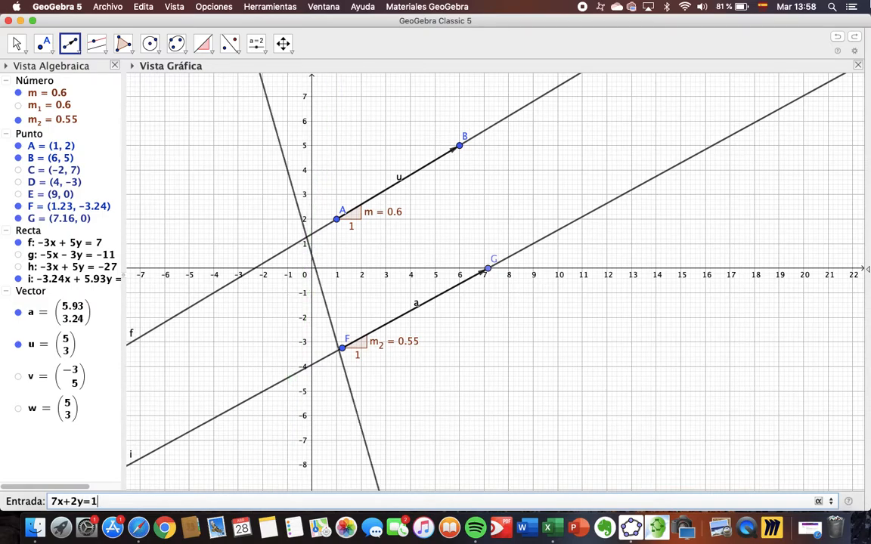
pyautogui.press('Return')
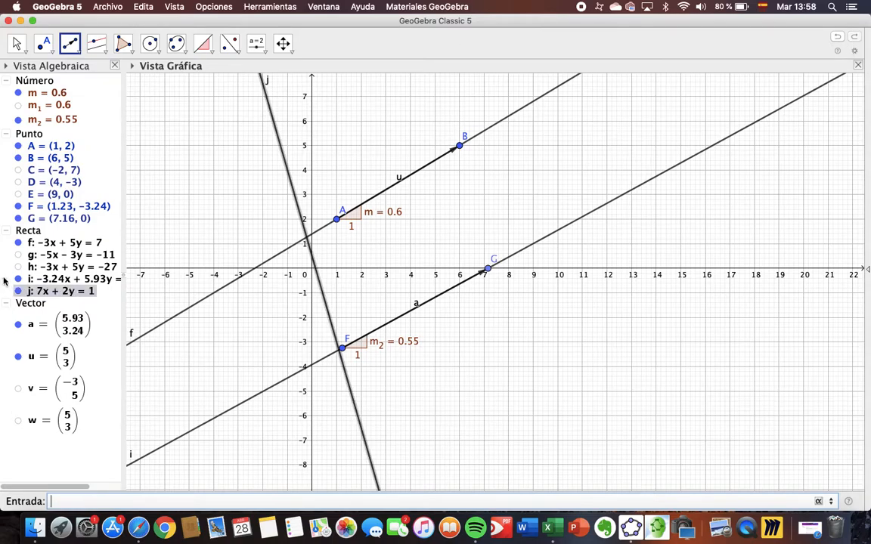
# Hide line i, its vector a, points F and G, and the slope m₂, keeping line f and vector u displayed
pyautogui.click(19, 279)
pyautogui.click(18, 243)
pyautogui.click(18, 242)
pyautogui.click(17, 357)
pyautogui.click(18, 324)
pyautogui.click(18, 356)
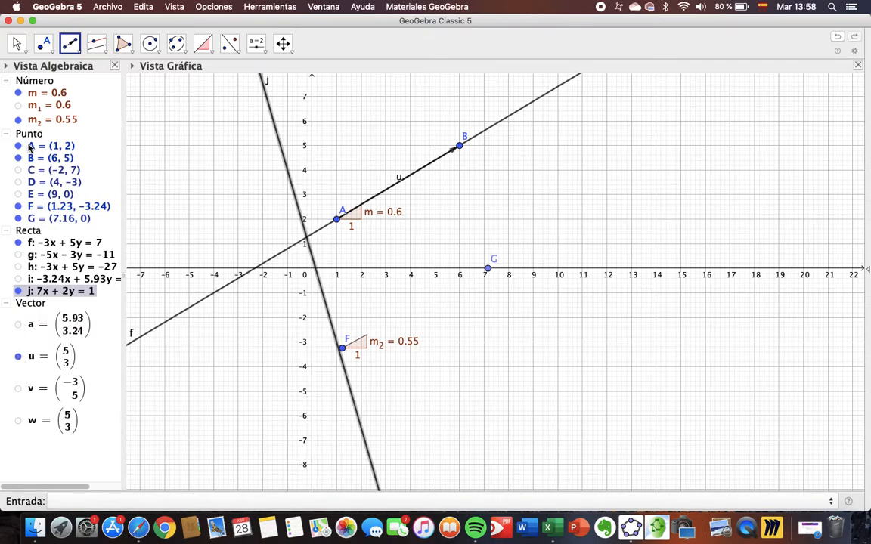
pyautogui.click(18, 207)
pyautogui.click(18, 218)
pyautogui.click(19, 119)
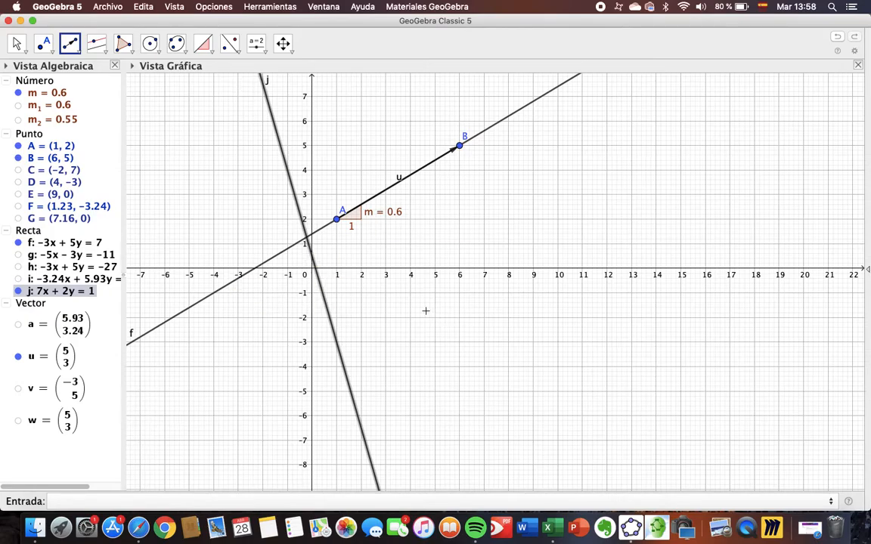
# Add the slope of line j and draw vectors along it from about (1.14, -3.5) to (1, -3) and from (1, -3) to (-1, 4)
pyautogui.click(202, 43)
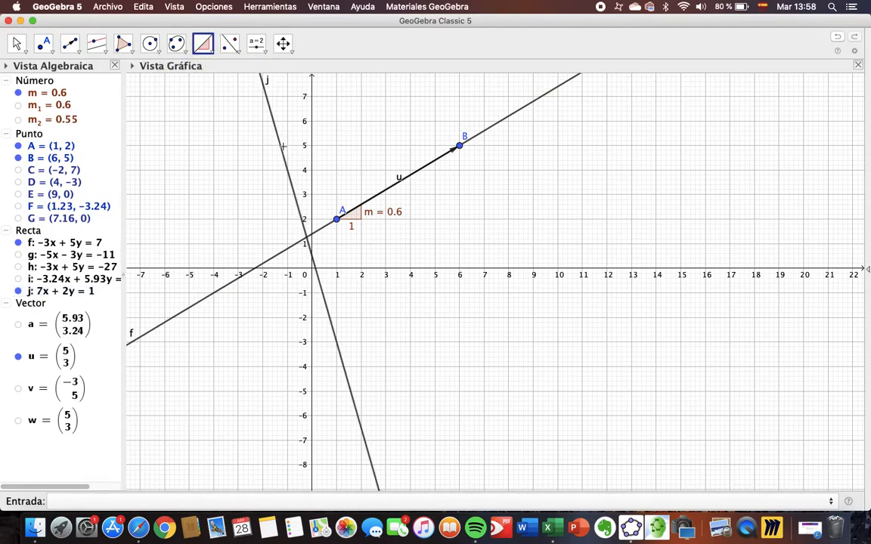
pyautogui.click(283, 148)
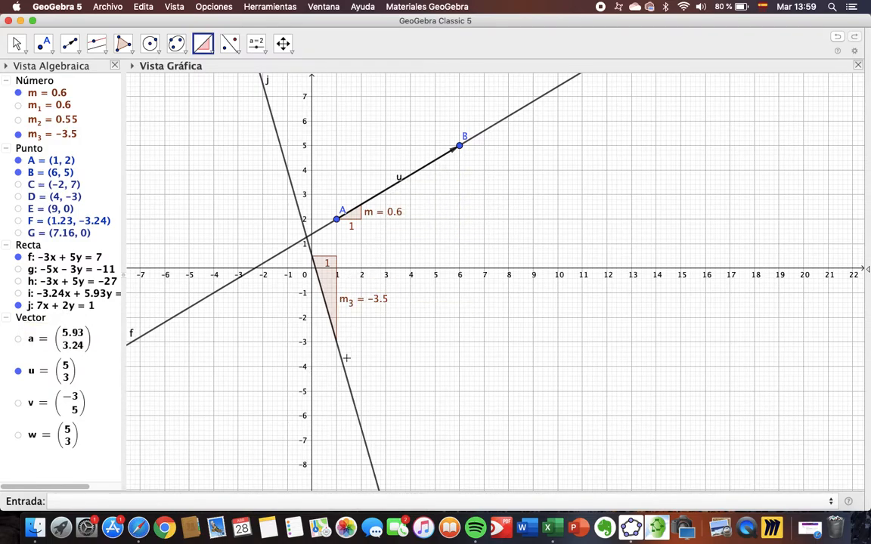
pyautogui.click(69, 43)
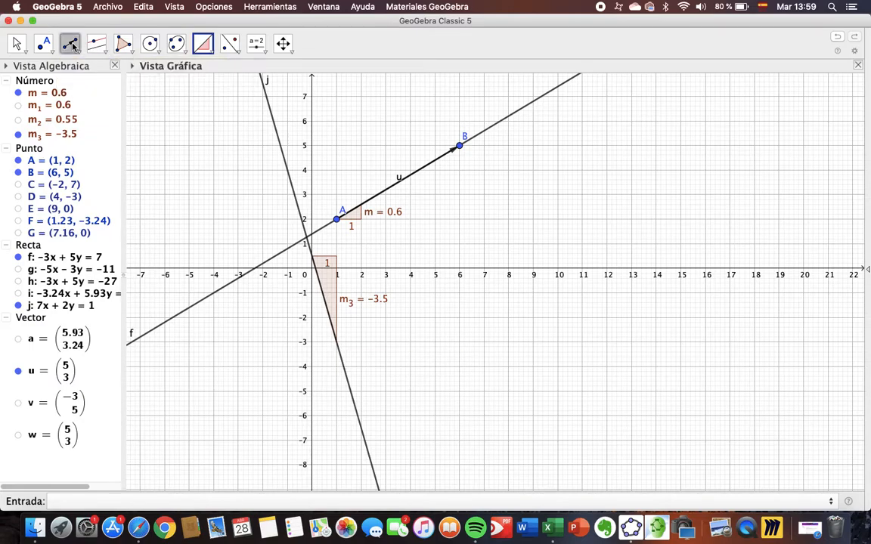
pyautogui.click(340, 354)
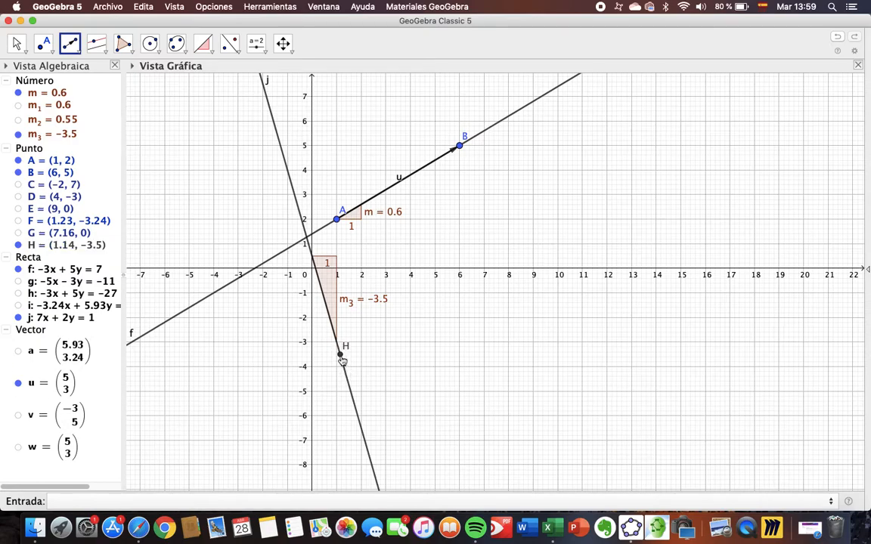
pyautogui.click(339, 353)
pyautogui.click(337, 342)
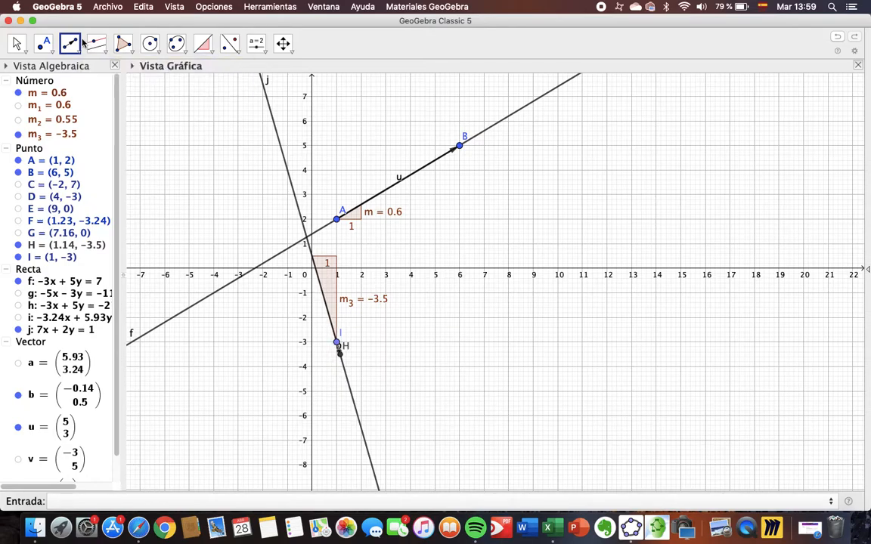
pyautogui.click(337, 343)
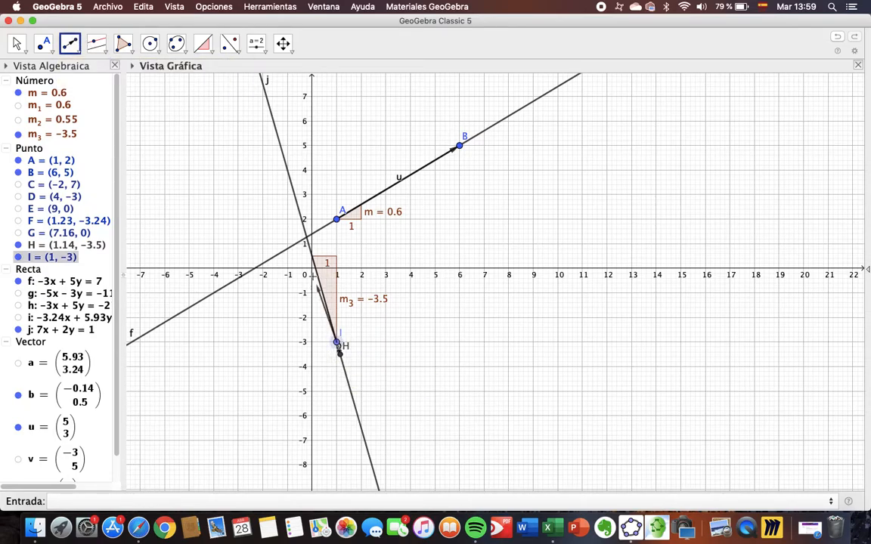
pyautogui.click(287, 170)
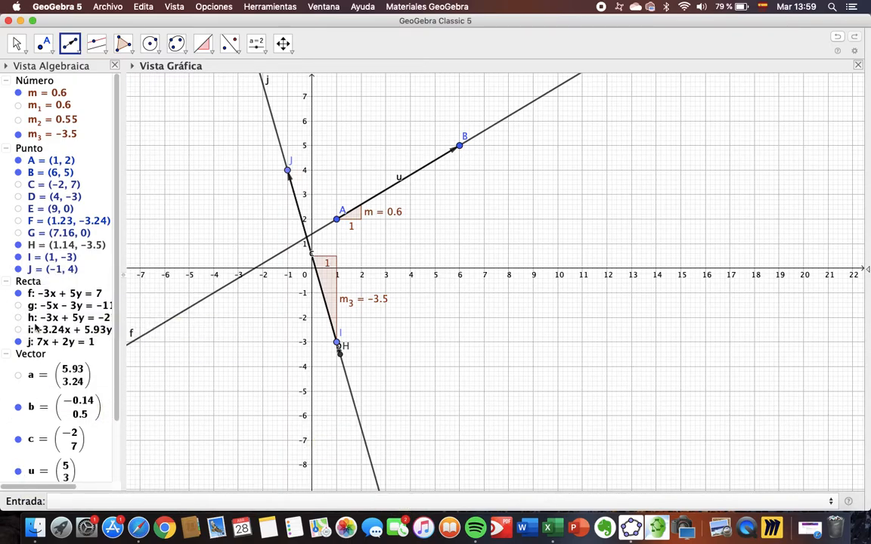
# Add another line by entering the equation -9x+2y=0
pyautogui.click(59, 501)
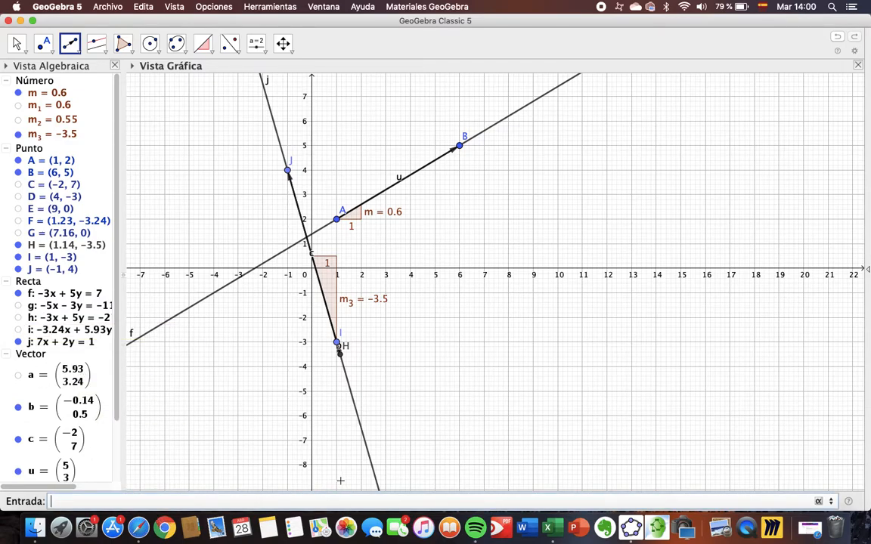
pyautogui.write('-9x+2')
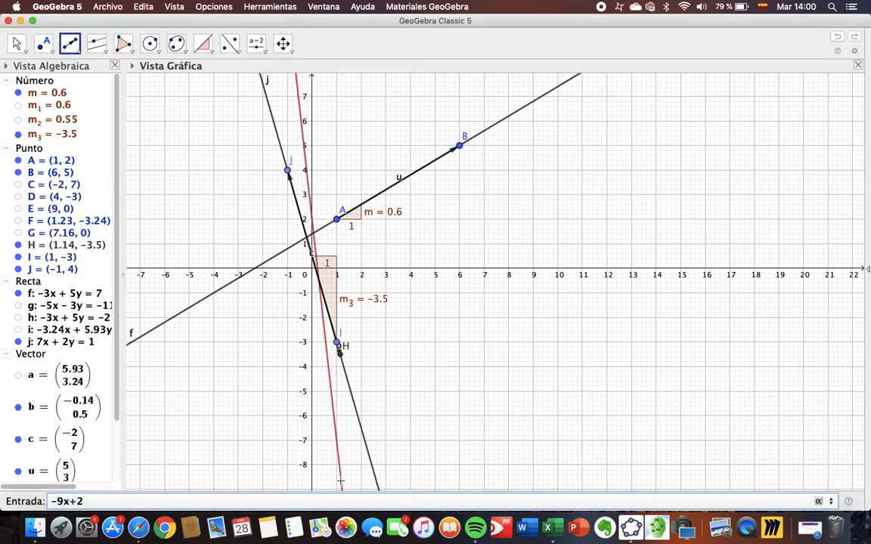
pyautogui.write('y=0')
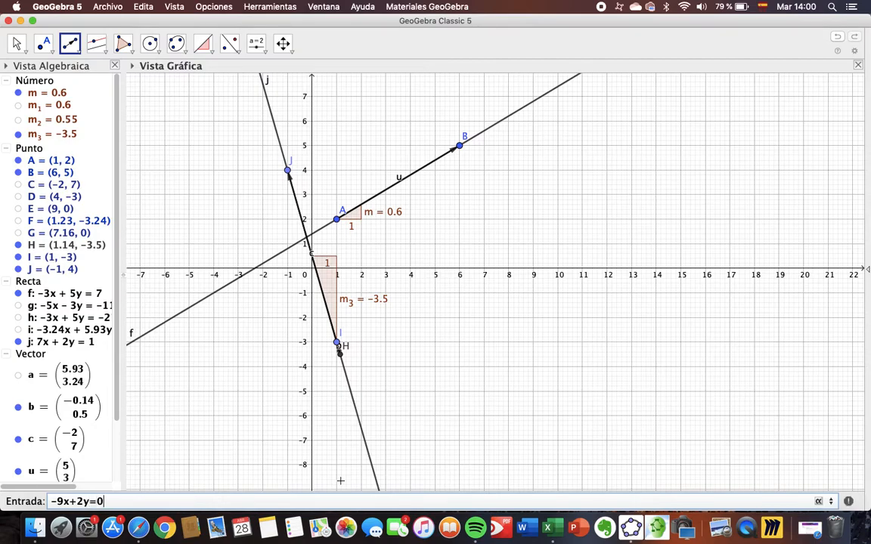
pyautogui.press('Return')
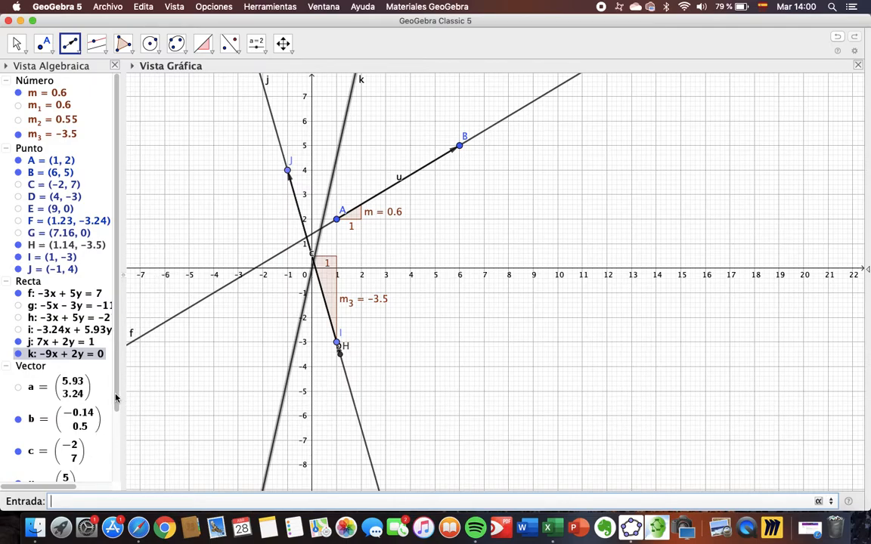
# Hide slope m₃, points H, I and J, lines j and k, and vectors b, c and u, leaving line f with its points and slope
pyautogui.click(18, 134)
pyautogui.click(19, 245)
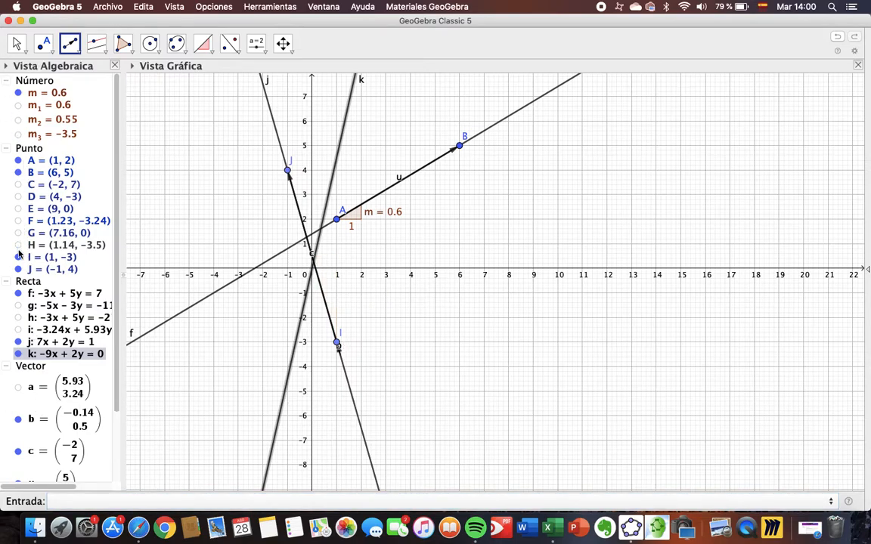
pyautogui.click(18, 257)
pyautogui.click(18, 270)
pyautogui.click(18, 342)
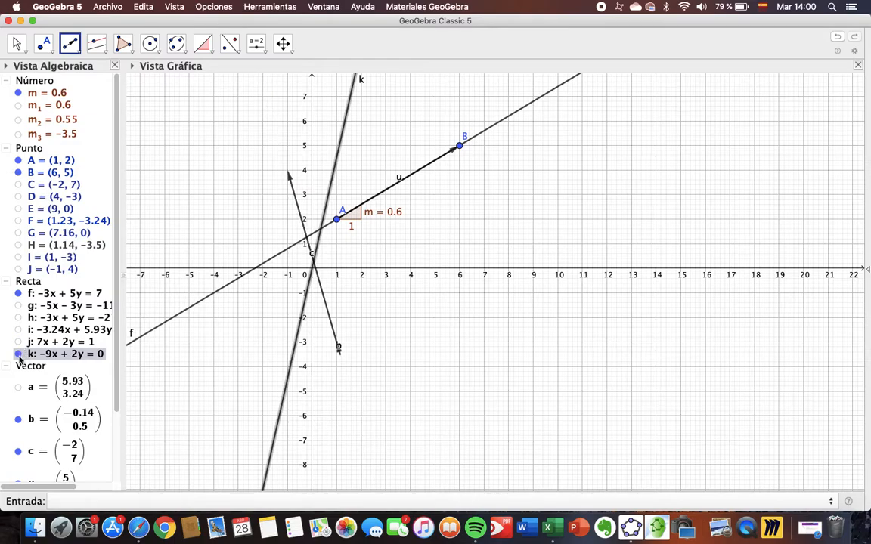
pyautogui.click(18, 354)
pyautogui.click(18, 419)
pyautogui.click(18, 452)
pyautogui.scroll(-2, 109, 387)
pyautogui.scroll(-1, 109, 386)
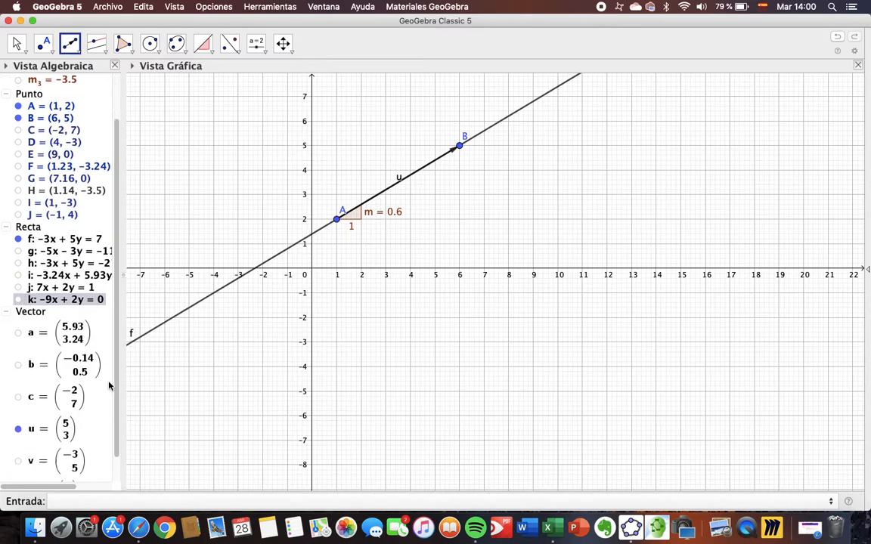
pyautogui.click(19, 428)
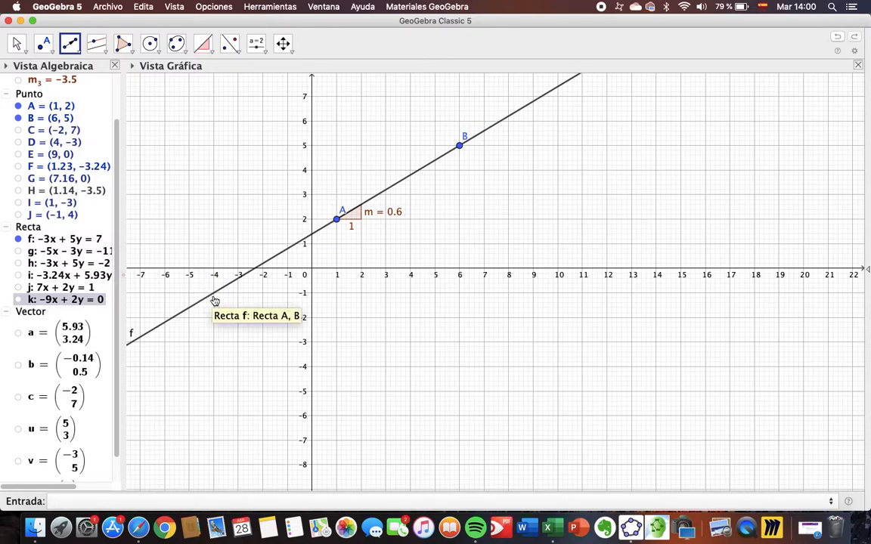
# Plot a point on line f by entering the coordinates (-4,-1)
pyautogui.click(125, 501)
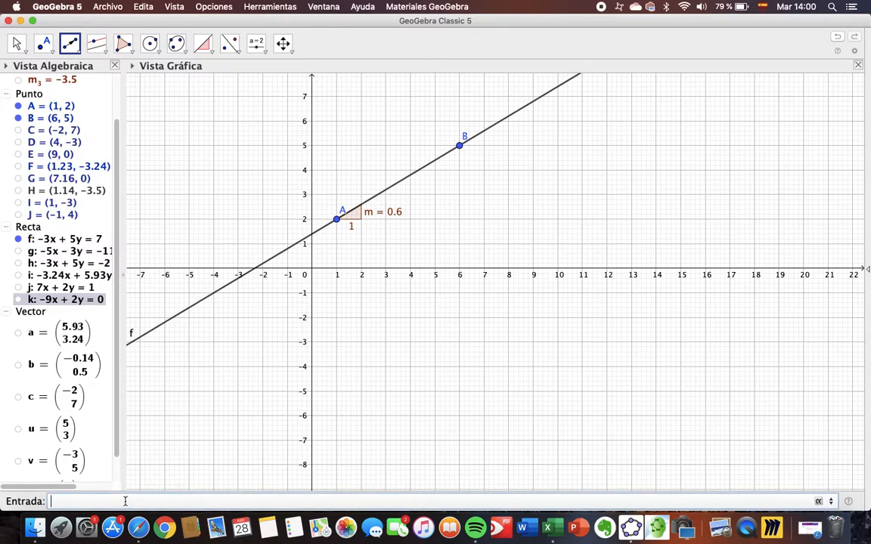
pyautogui.write('(-4,-1')
pyautogui.press('BackSpace')
pyautogui.press('BackSpace')
pyautogui.write('-1')
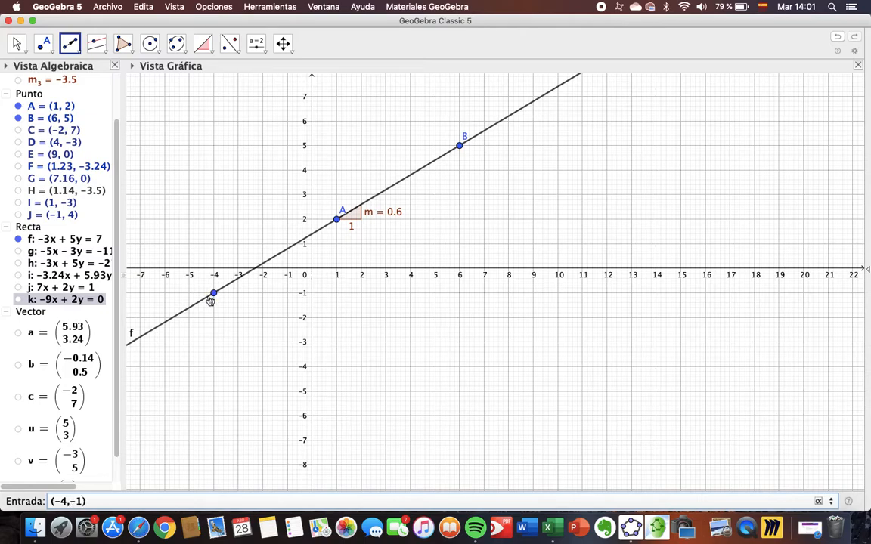
pyautogui.press('Return')
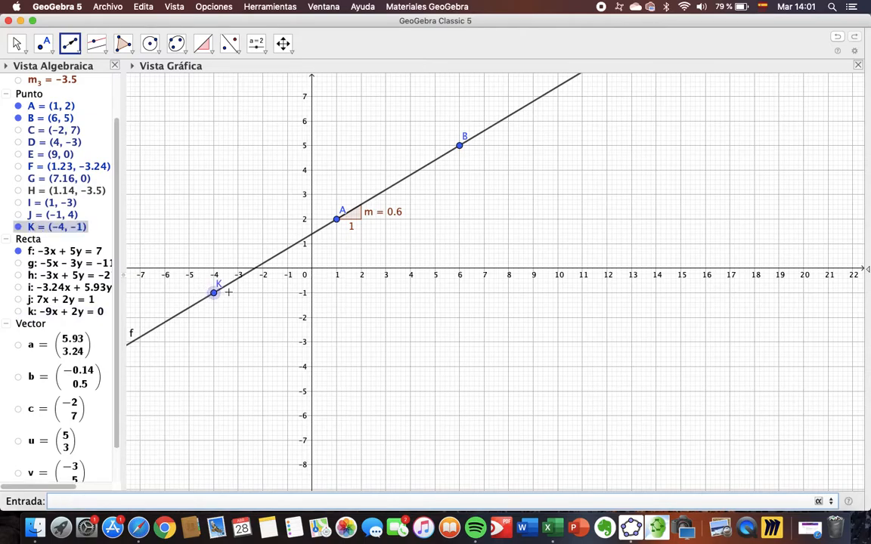